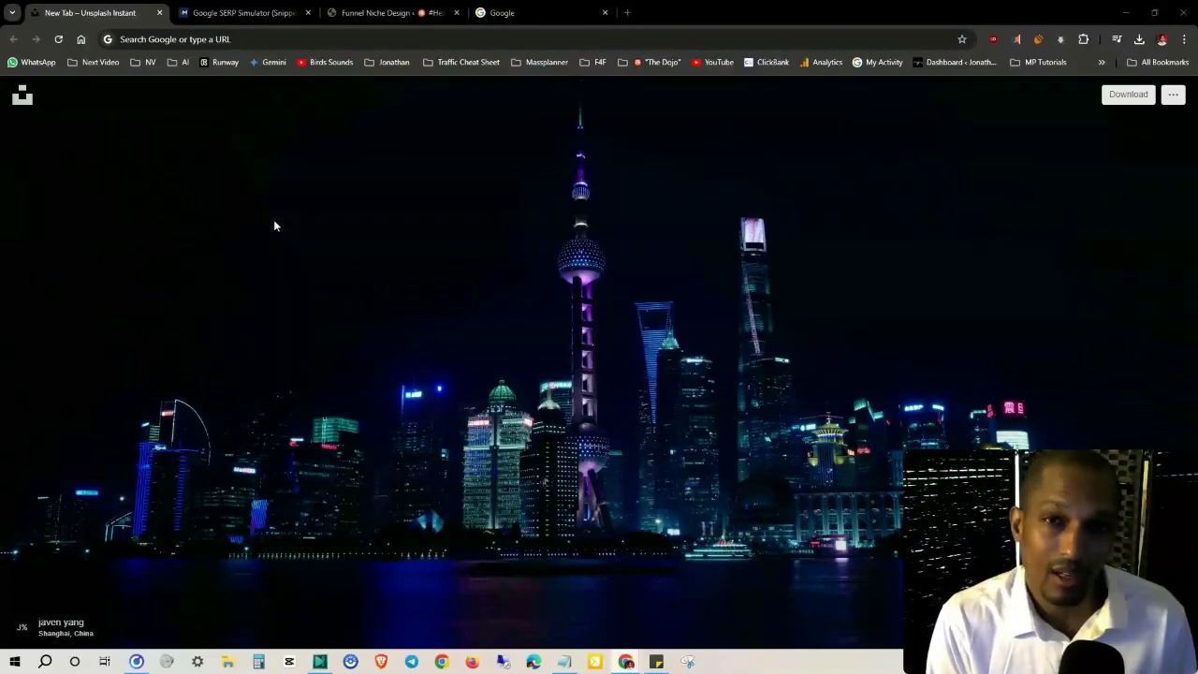
Switch to the Google SERP Simulator and look over its URL, Page Title and Meta Description fields
{"action": "left_click", "coordinate": [258, 11]}
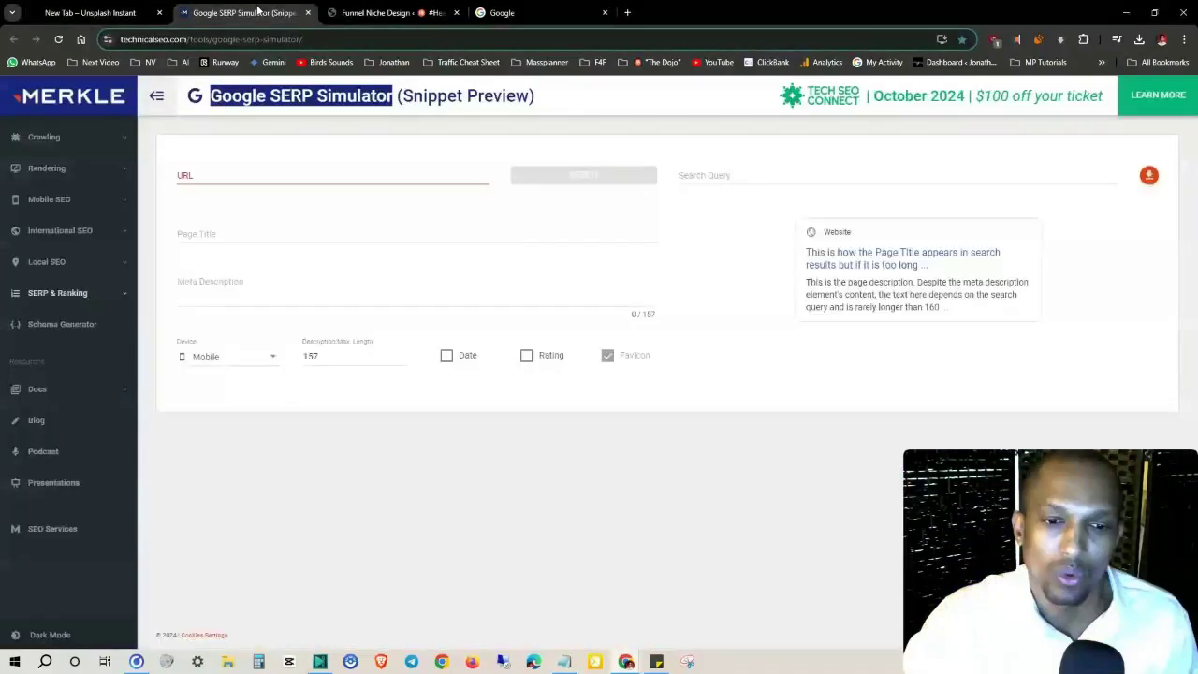
{"action": "left_click", "coordinate": [840, 380]}
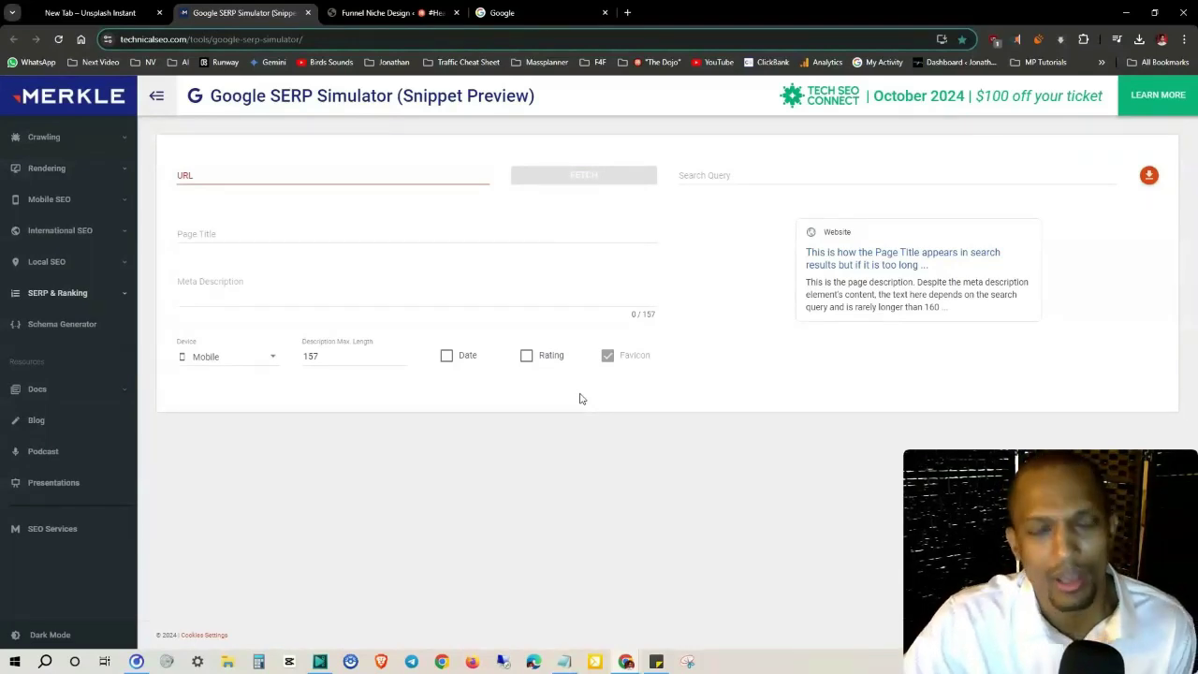
{"action": "left_click", "coordinate": [247, 239]}
{"action": "left_click", "coordinate": [231, 302]}
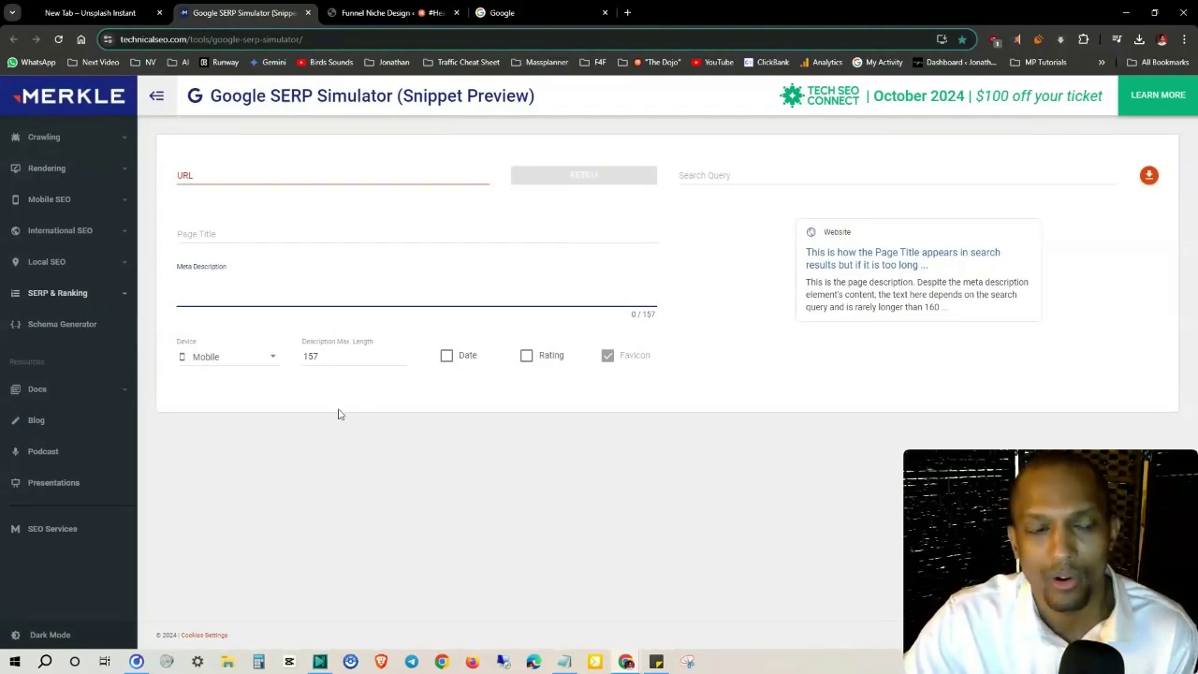
{"action": "left_click", "coordinate": [243, 178]}
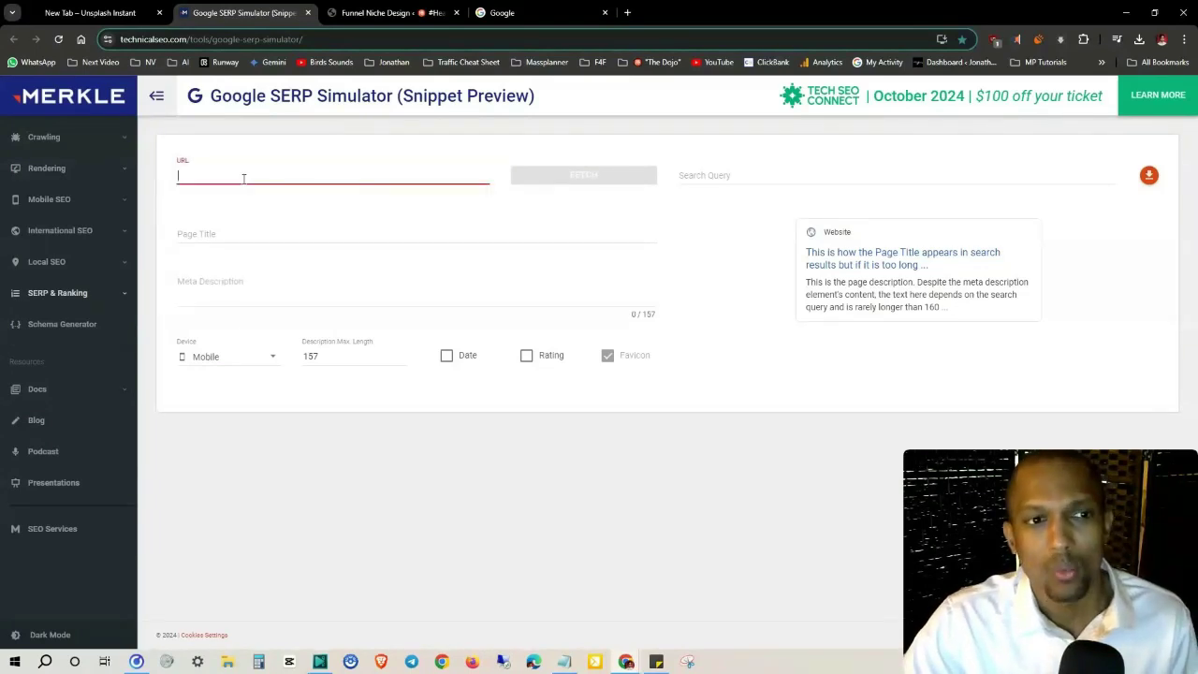
Switch to the WordPress admin of the HealthandFitnessSamurai site and show all its posts
{"action": "left_click", "coordinate": [370, 13]}
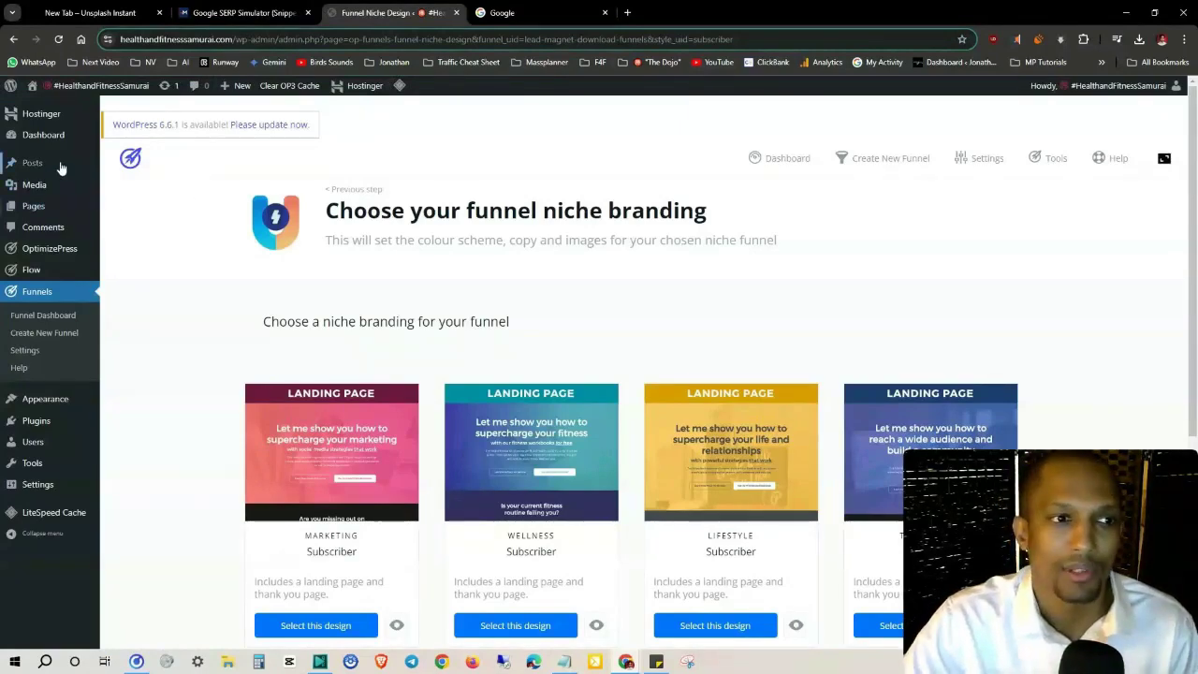
{"action": "mouse_move", "coordinate": [59, 167]}
{"action": "left_click", "coordinate": [127, 166]}
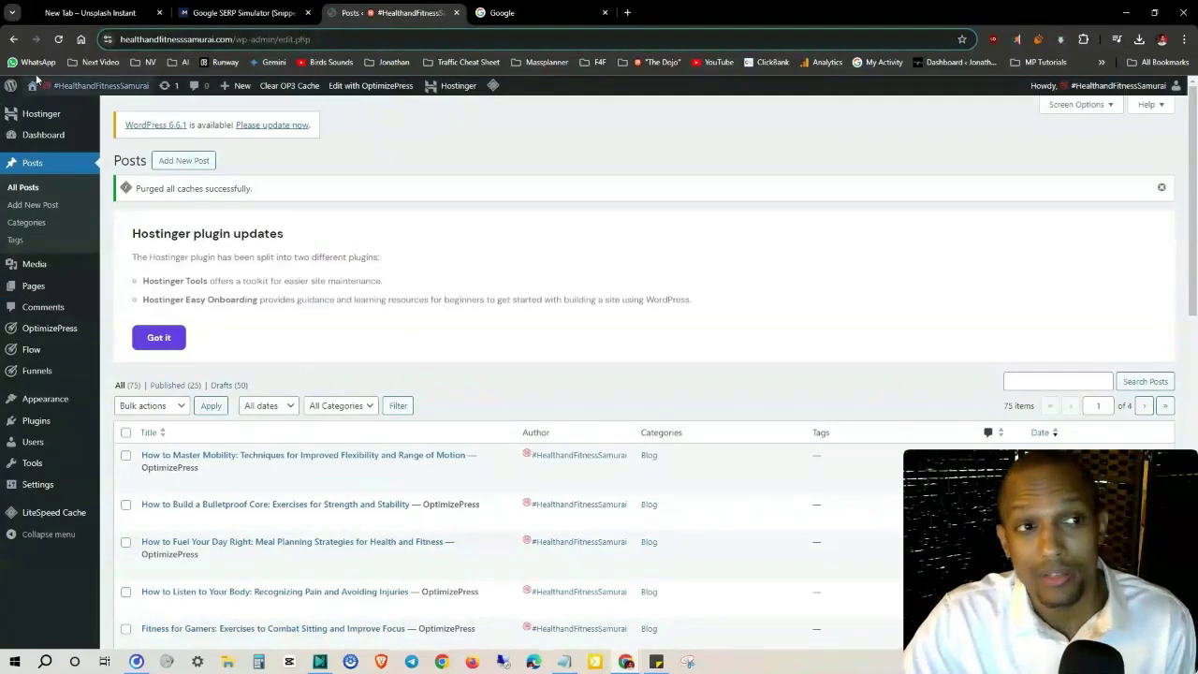
Open the site's front page in a new tab and view the post "Fitness for Gamers: Exercises to Combat Sitting and Improve Focus"
{"action": "mouse_move", "coordinate": [56, 86]}
{"action": "right_click", "coordinate": [54, 109]}
{"action": "left_click", "coordinate": [80, 120]}
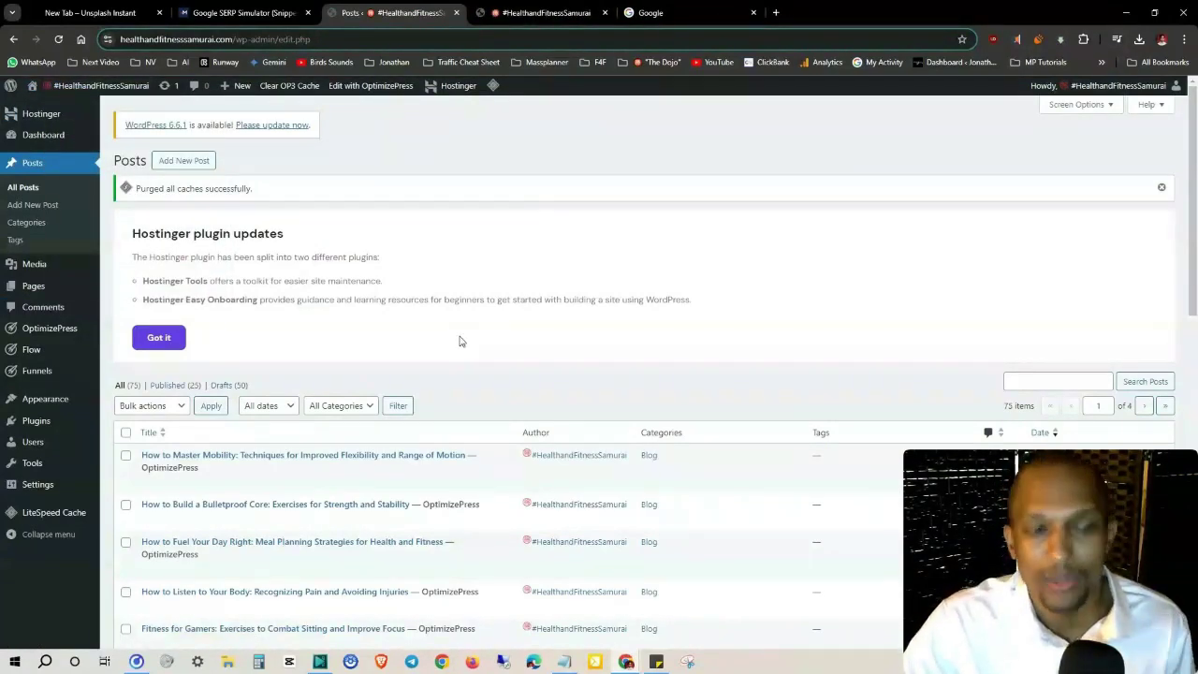
{"action": "left_click", "coordinate": [542, 9]}
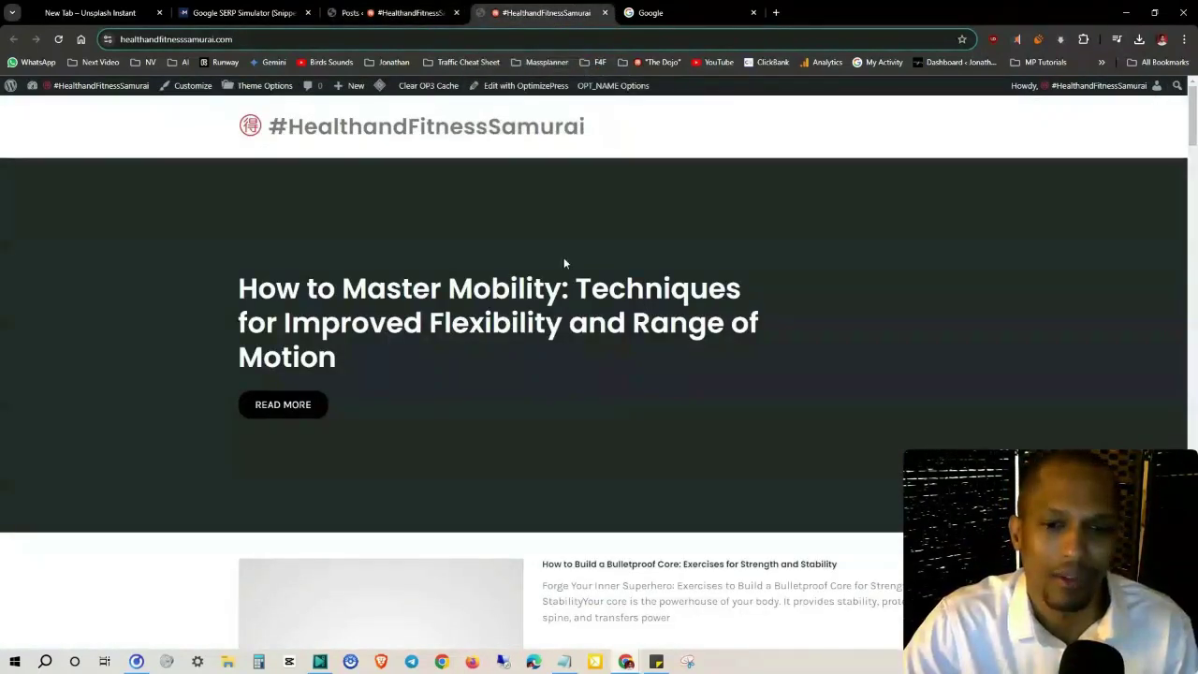
{"action": "scroll", "coordinate": [564, 258], "scroll_direction": "down", "scroll_amount": 5}
{"action": "scroll", "coordinate": [852, 274], "scroll_direction": "down", "scroll_amount": 6}
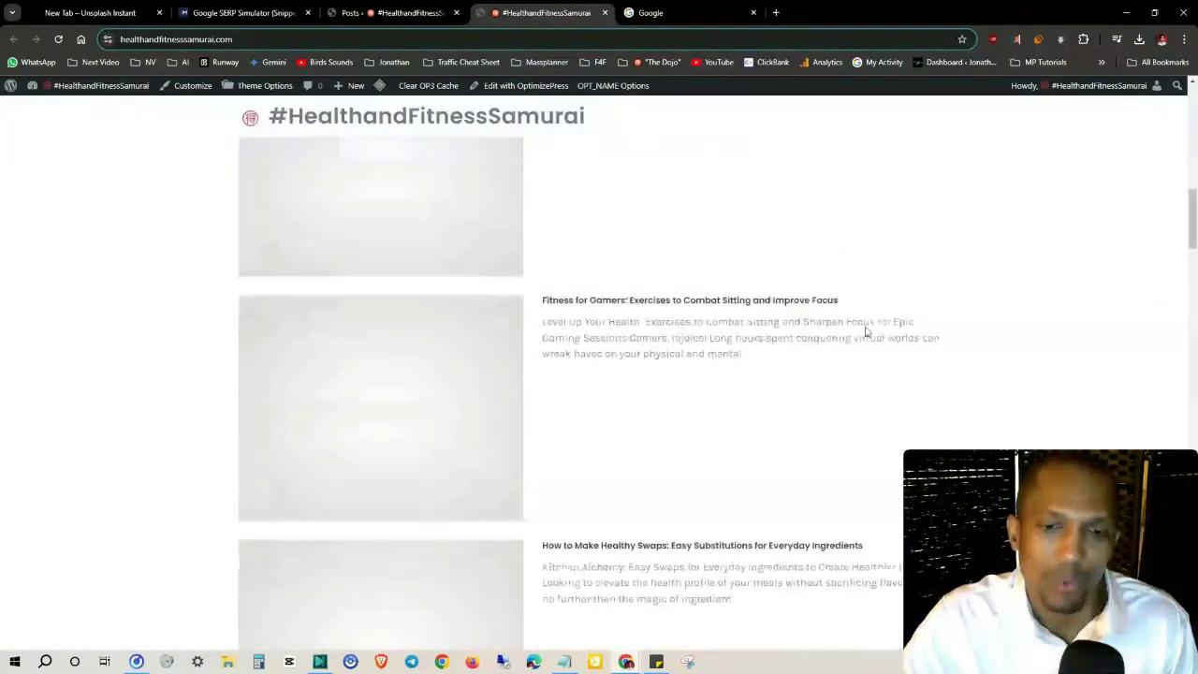
{"action": "left_click", "coordinate": [618, 307]}
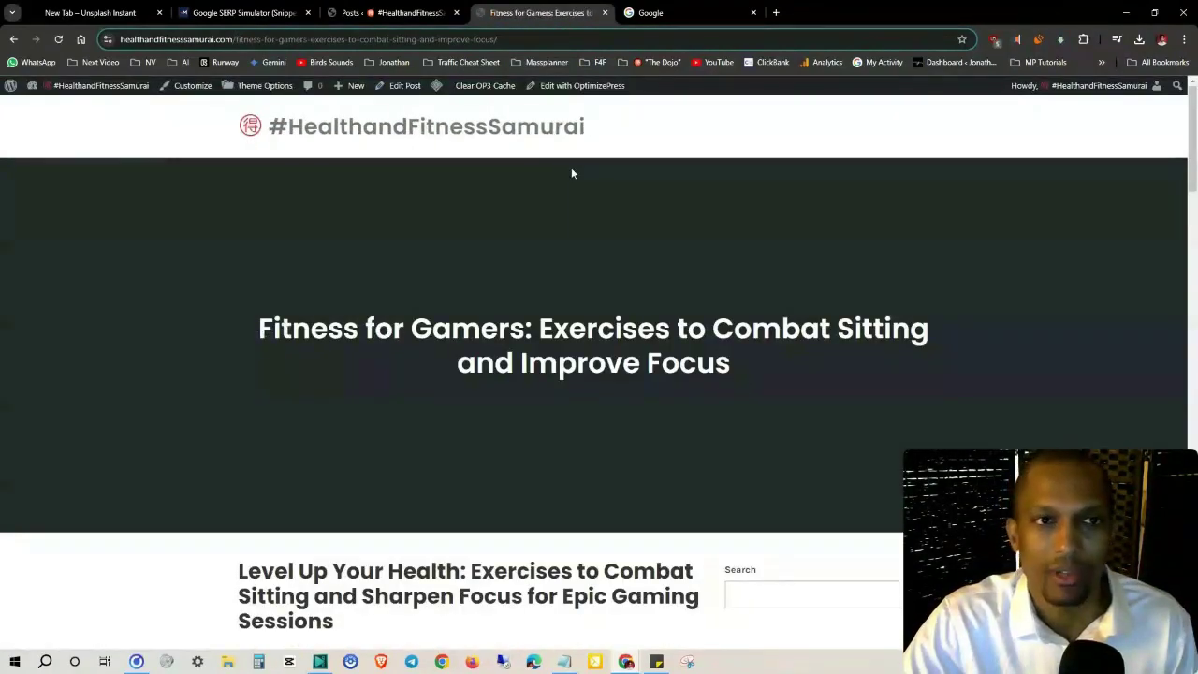
Copy the post's title "Fitness for Gamers: Exercises to Combat Sitting and Improve Focus" into the SERP Simulator's Page Title field
{"action": "left_click_drag", "start_coordinate": [796, 347], "coordinate": [262, 331]}
{"action": "key", "text": "ctrl+c"}
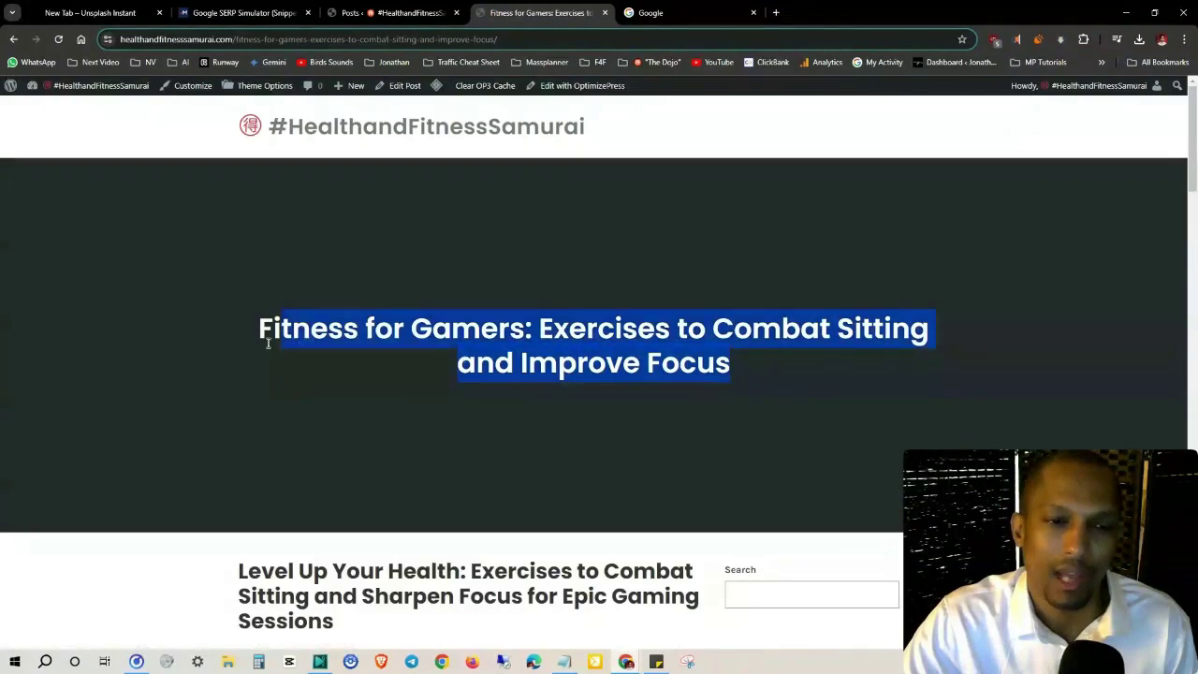
{"action": "left_click", "coordinate": [244, 12]}
{"action": "right_click", "coordinate": [199, 235]}
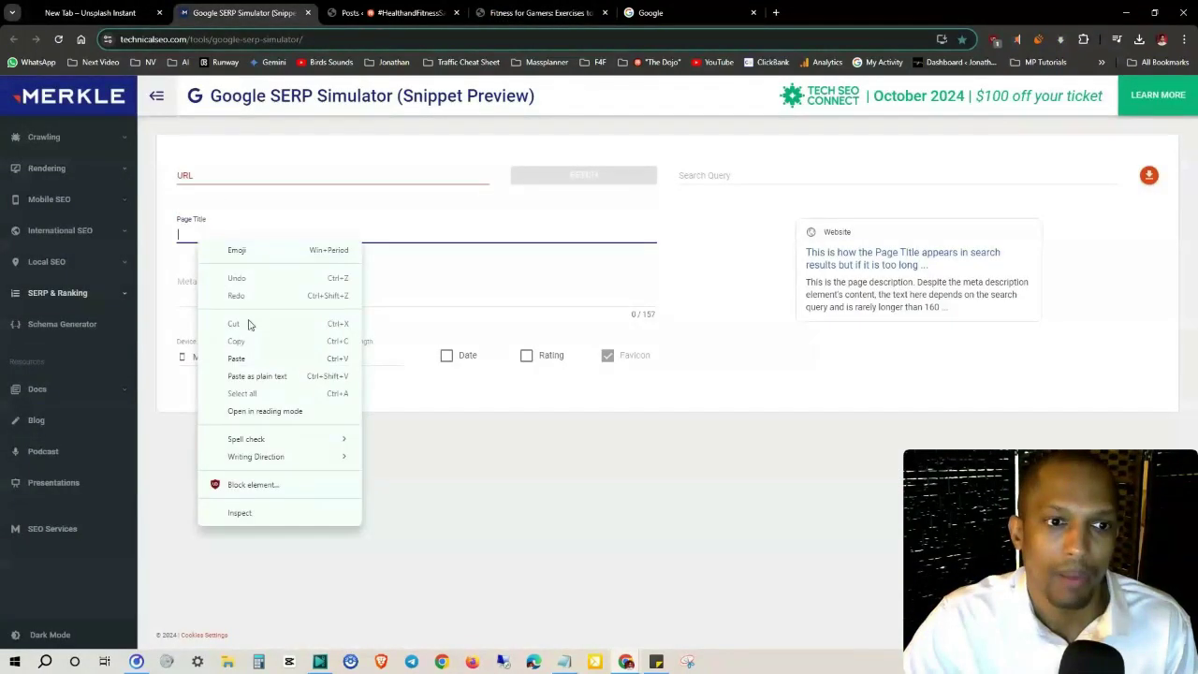
{"action": "left_click", "coordinate": [236, 363]}
Copy the Fitness for Gamers post's web address into the SERP Simulator's URL field
{"action": "left_click", "coordinate": [538, 12]}
{"action": "left_click", "coordinate": [430, 39]}
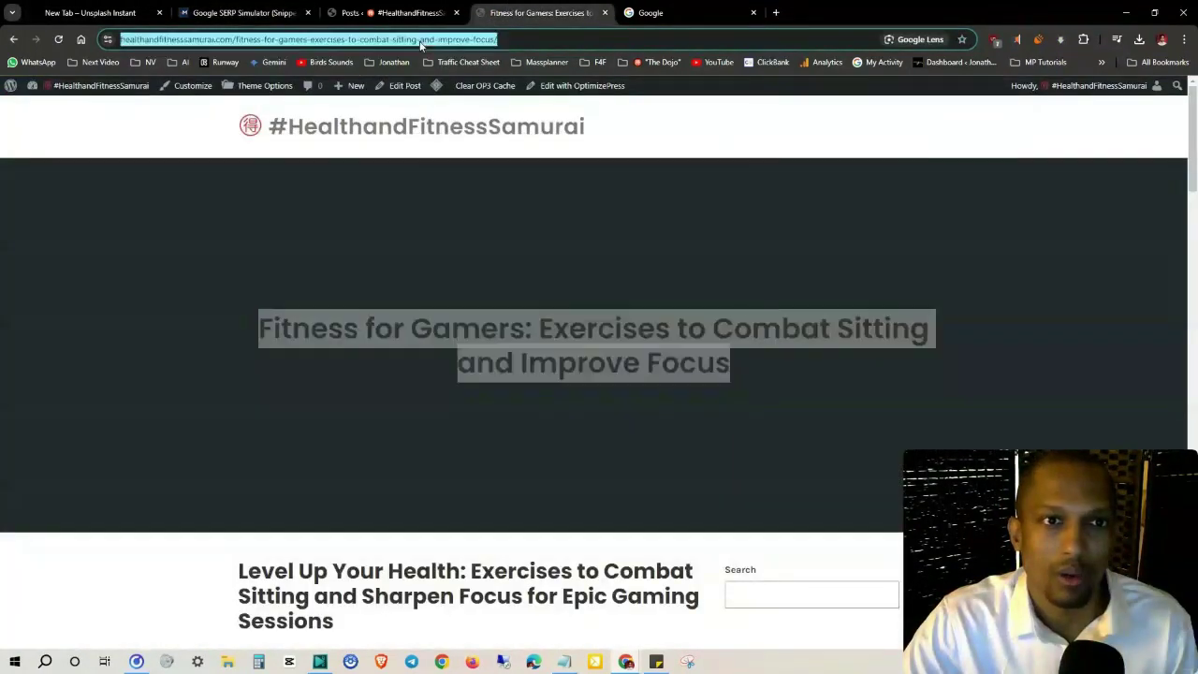
{"action": "left_click", "coordinate": [244, 13]}
{"action": "key", "text": "ctrl+v"}
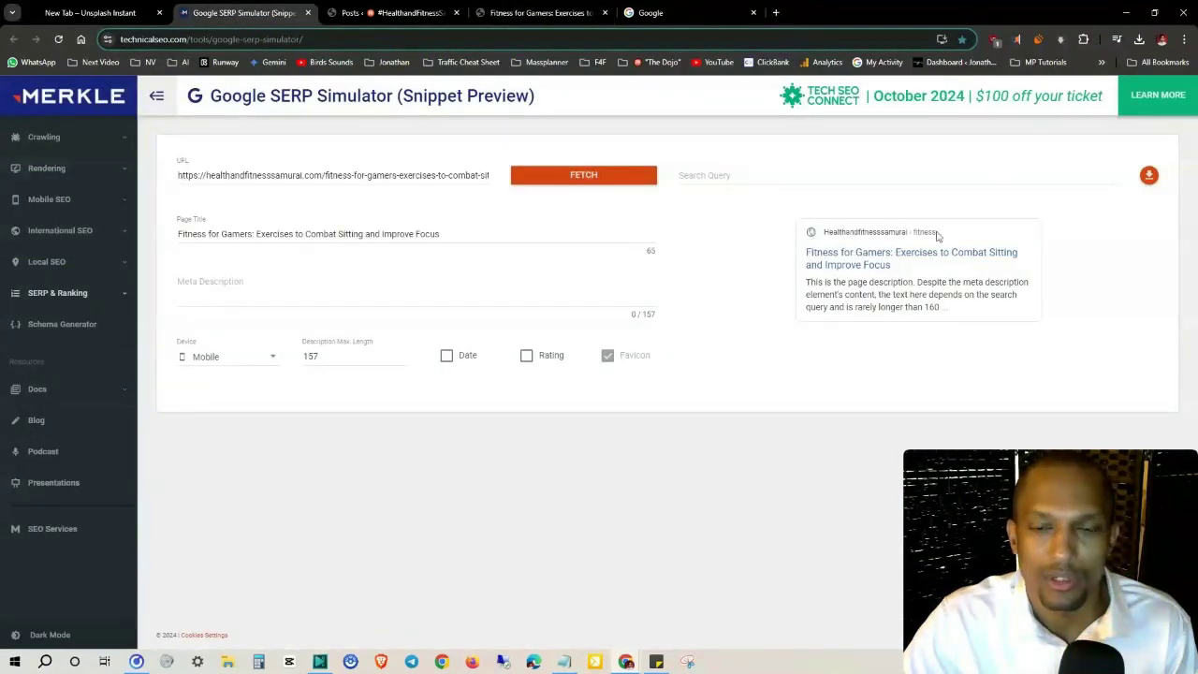
Compare the search snippet preview for Mobile and Desktop, leaving the device set to Desktop
{"action": "left_click_drag", "start_coordinate": [941, 271], "coordinate": [807, 232]}
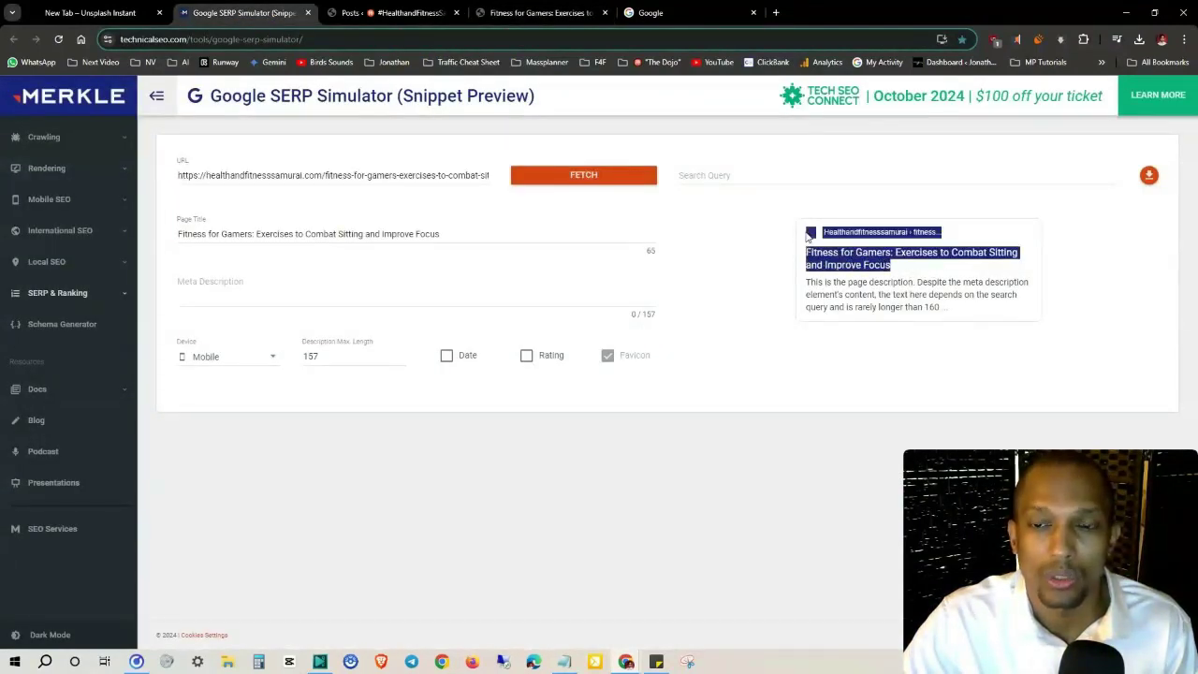
{"action": "left_click", "coordinate": [754, 237]}
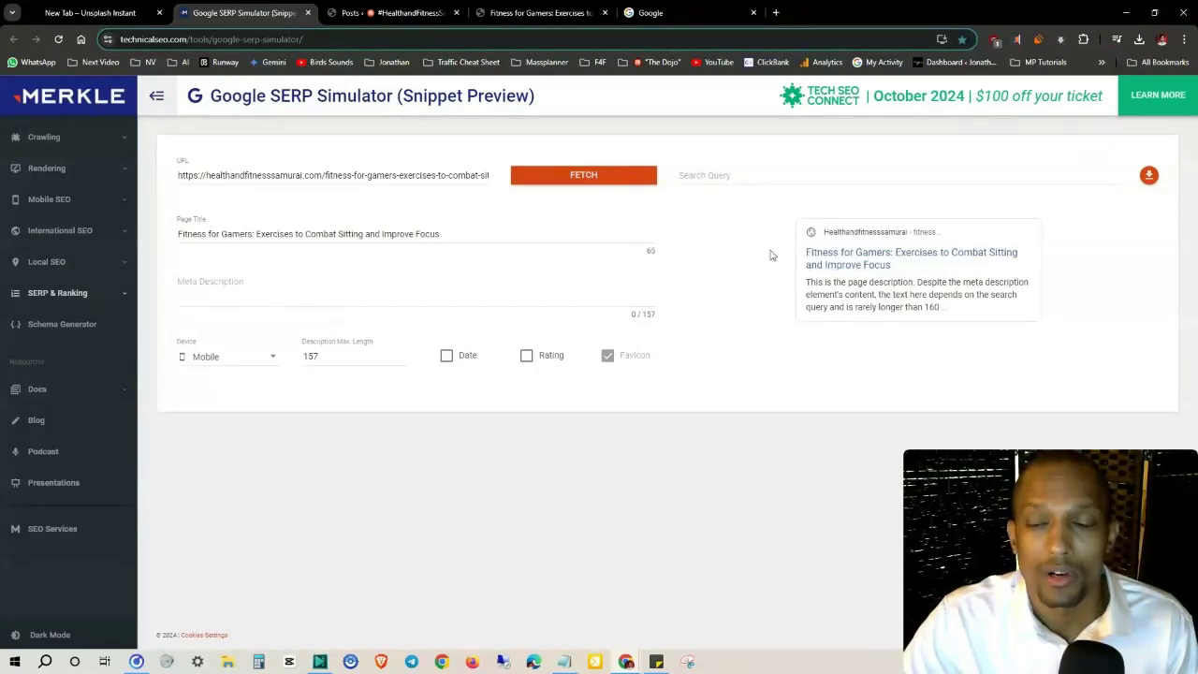
{"action": "left_click", "coordinate": [232, 361]}
{"action": "left_click", "coordinate": [239, 394]}
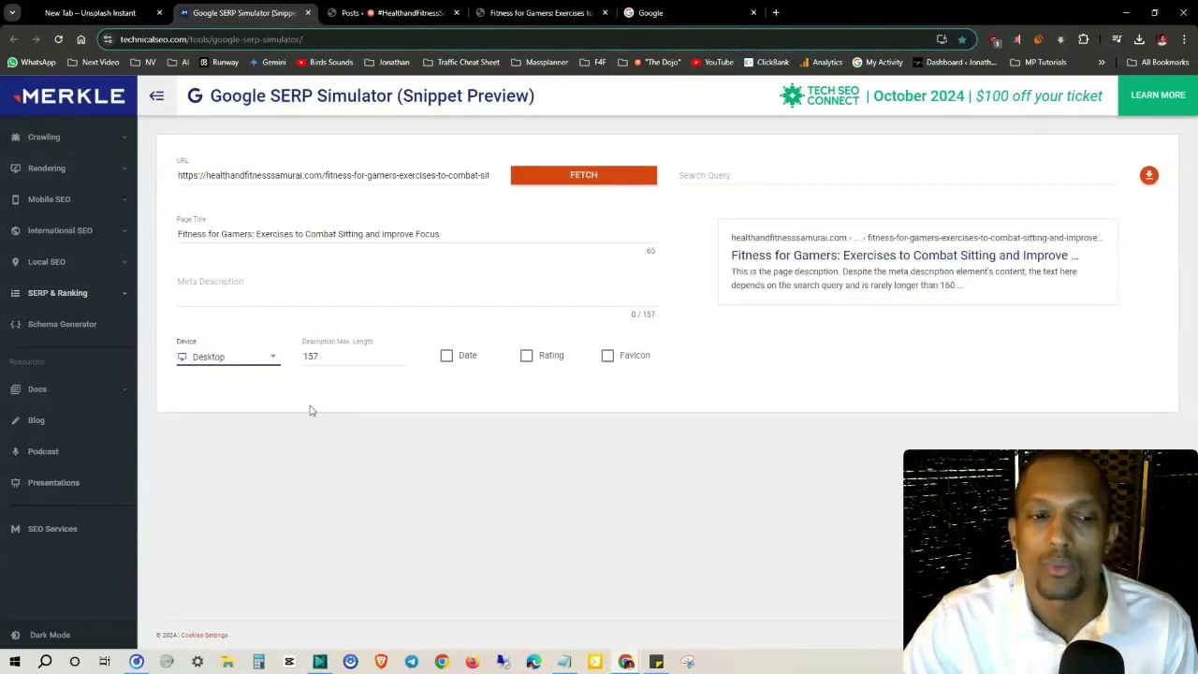
{"action": "left_click", "coordinate": [255, 366]}
{"action": "left_click", "coordinate": [214, 330]}
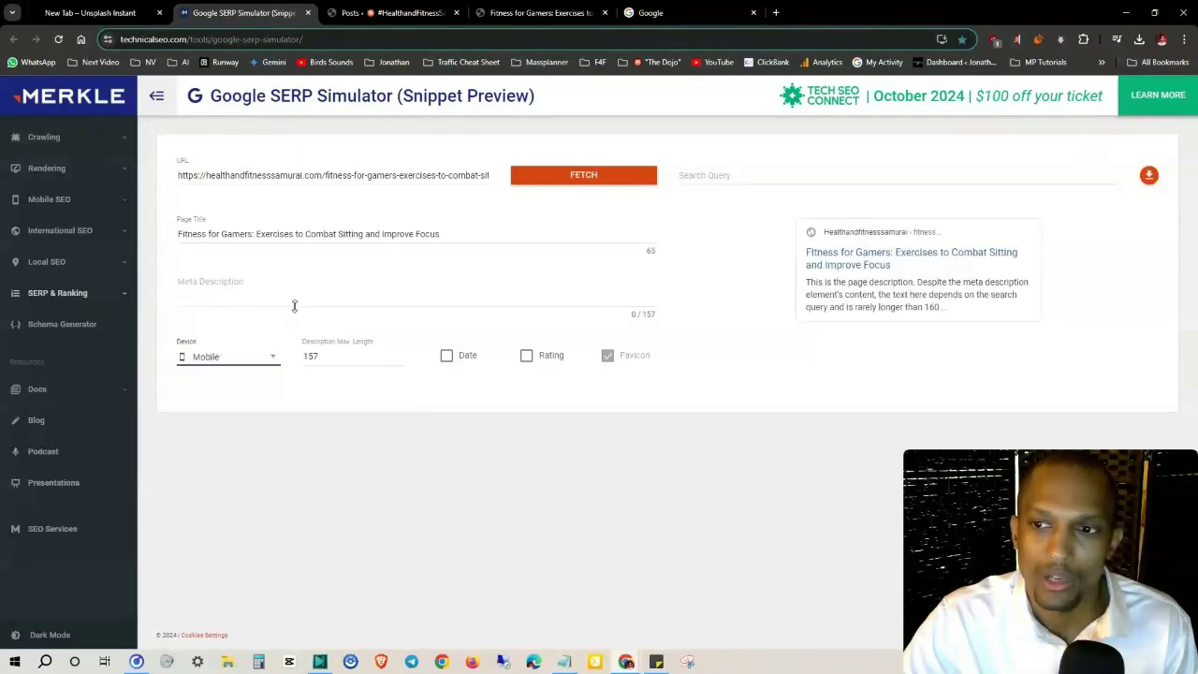
{"action": "left_click", "coordinate": [214, 366]}
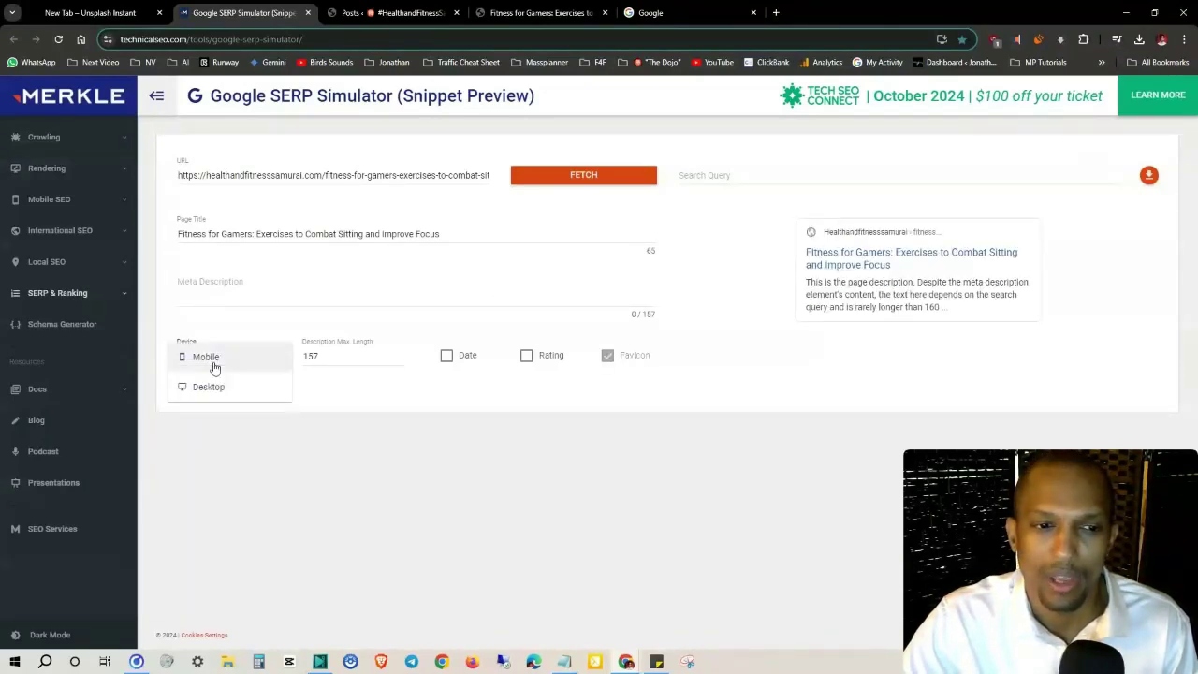
{"action": "left_click", "coordinate": [216, 394]}
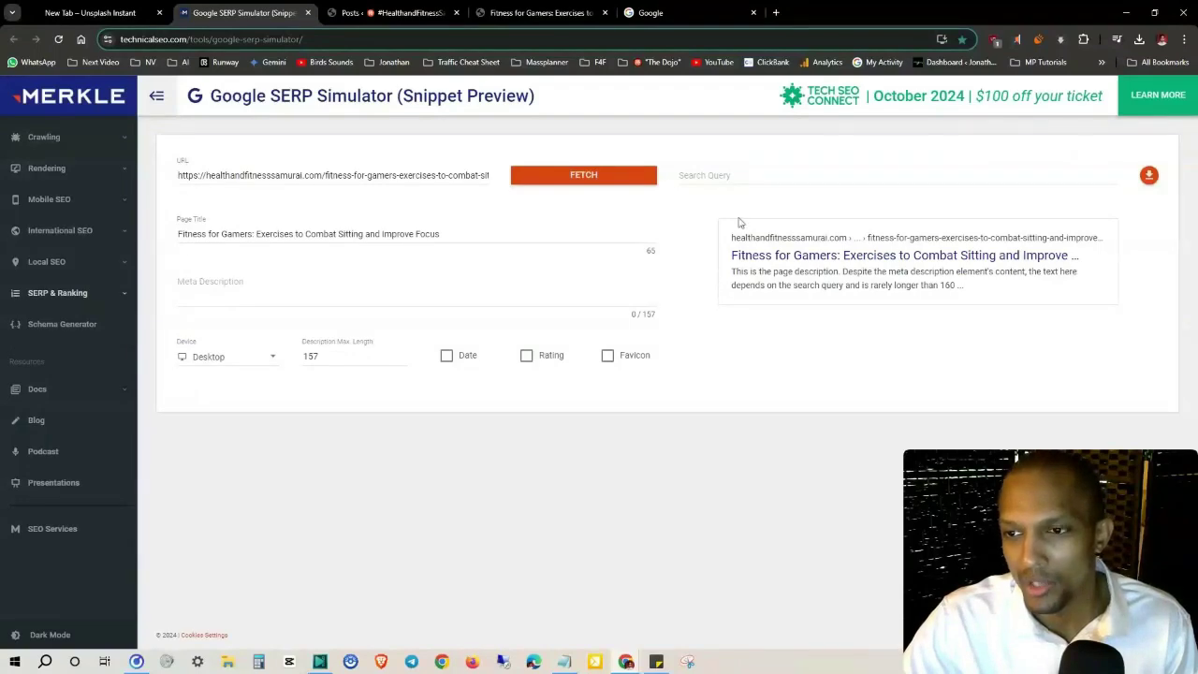
Open Gemini in a new tab from the bookmarks while keeping the SERP Simulator in view
{"action": "left_click", "coordinate": [274, 302]}
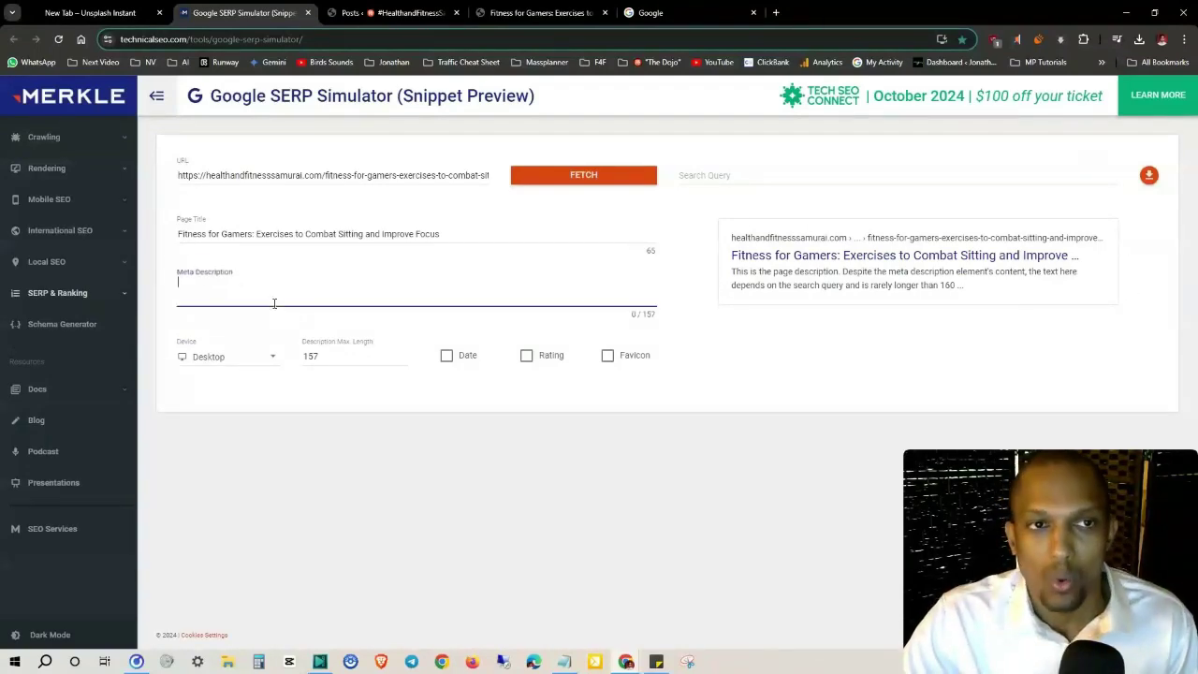
{"action": "right_click", "coordinate": [269, 62]}
{"action": "key", "text": "Escape"}
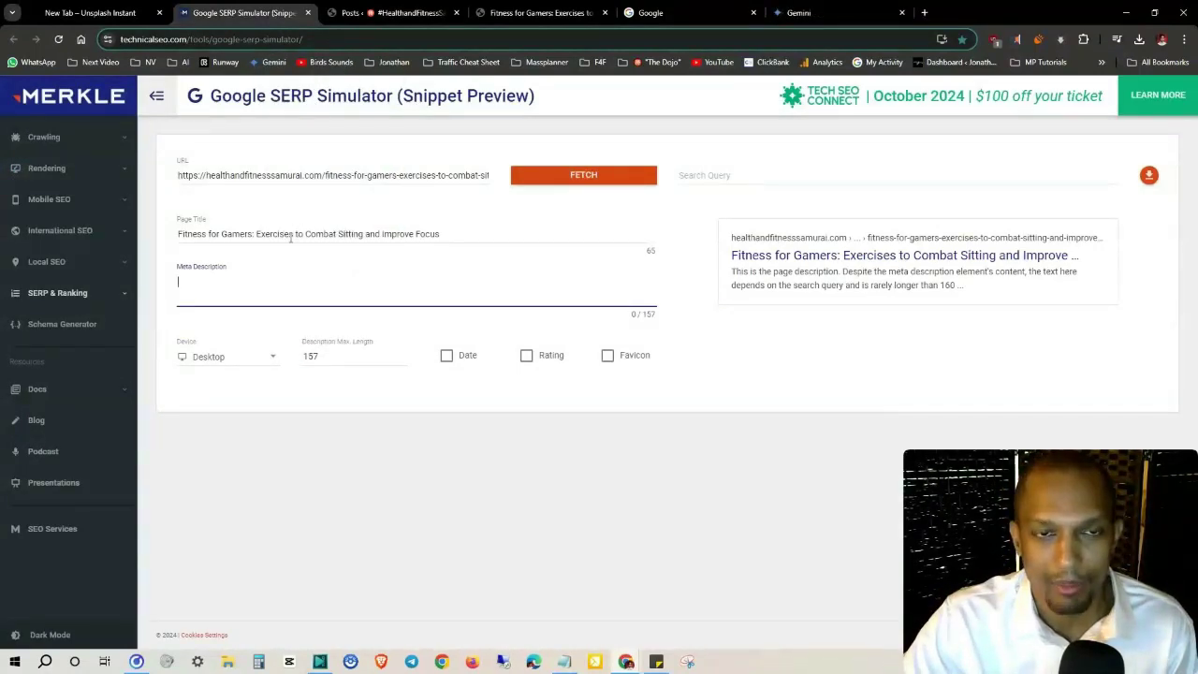
Copy the Fitness for Gamers article text, from the "Level Up Your Health" heading through "transform your gaming experience."
{"action": "left_click", "coordinate": [539, 12]}
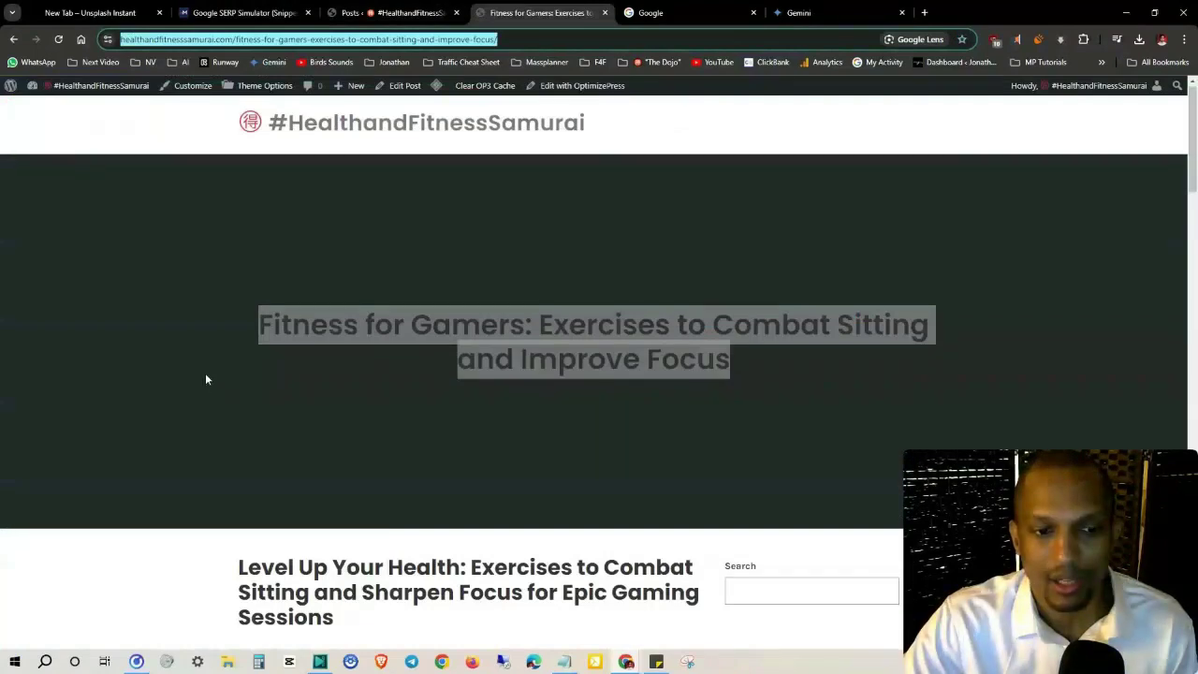
{"action": "scroll", "coordinate": [202, 379], "scroll_direction": "down", "scroll_amount": 5}
{"action": "left_click", "coordinate": [241, 308]}
{"action": "scroll", "coordinate": [235, 321], "scroll_direction": "up", "scroll_amount": 2}
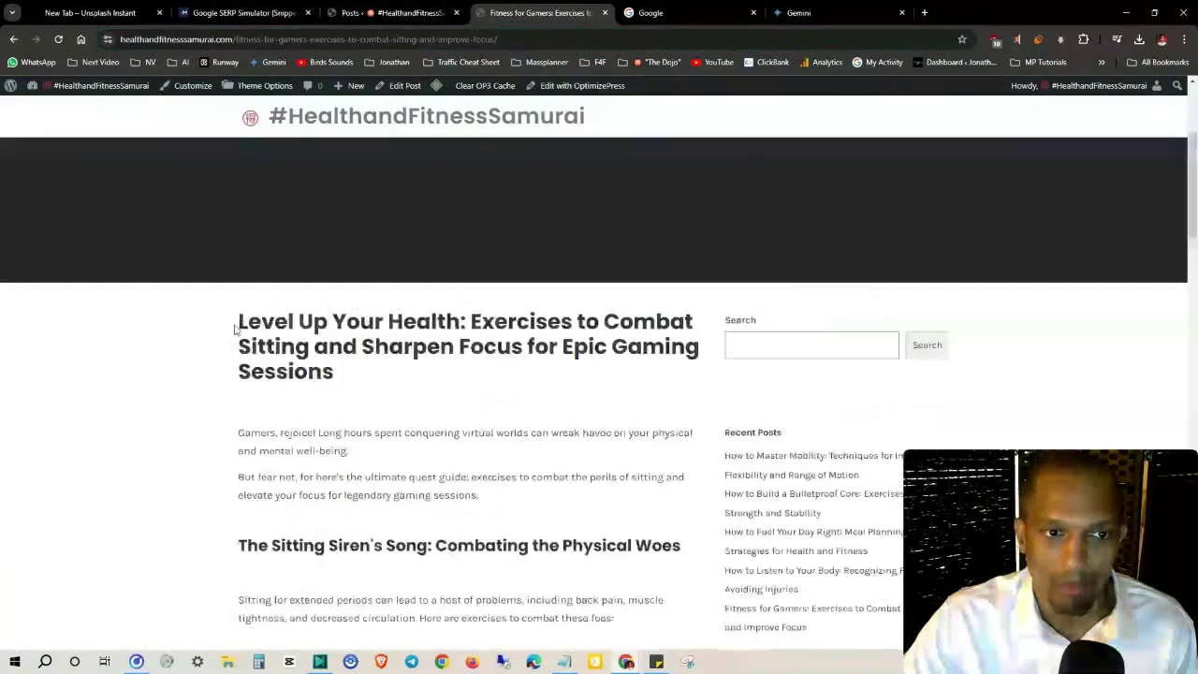
{"action": "left_click_drag", "start_coordinate": [234, 318], "coordinate": [438, 214]}
{"action": "scroll", "coordinate": [396, 562], "scroll_direction": "down", "scroll_amount": 15}
{"action": "right_click", "coordinate": [438, 214]}
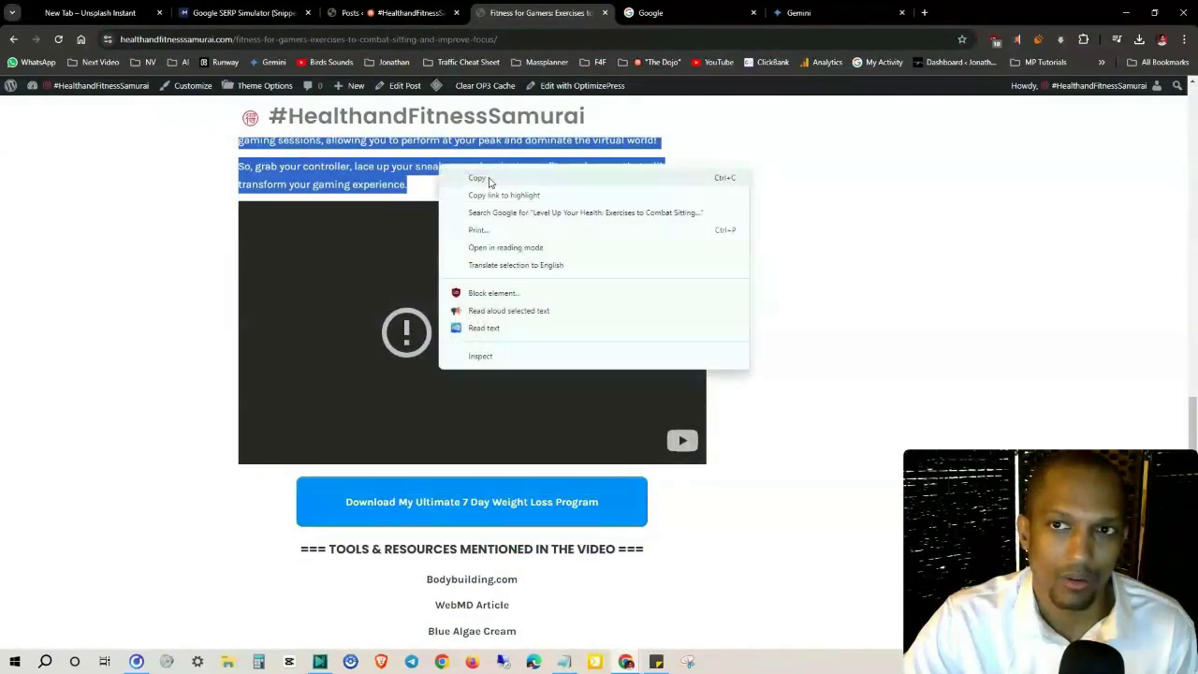
{"action": "left_click", "coordinate": [490, 181]}
{"action": "left_click", "coordinate": [430, 142]}
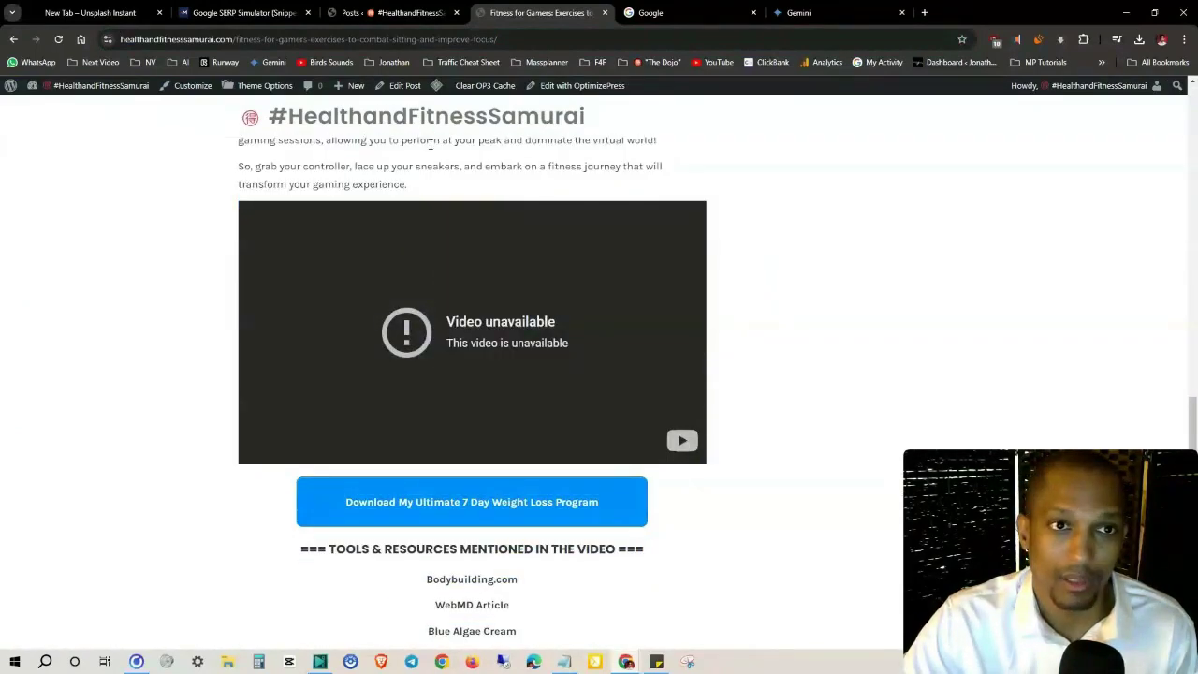
Check the character limit of the Meta Description field in the SERP Simulator
{"action": "left_click", "coordinate": [244, 12]}
{"action": "left_click", "coordinate": [280, 283]}
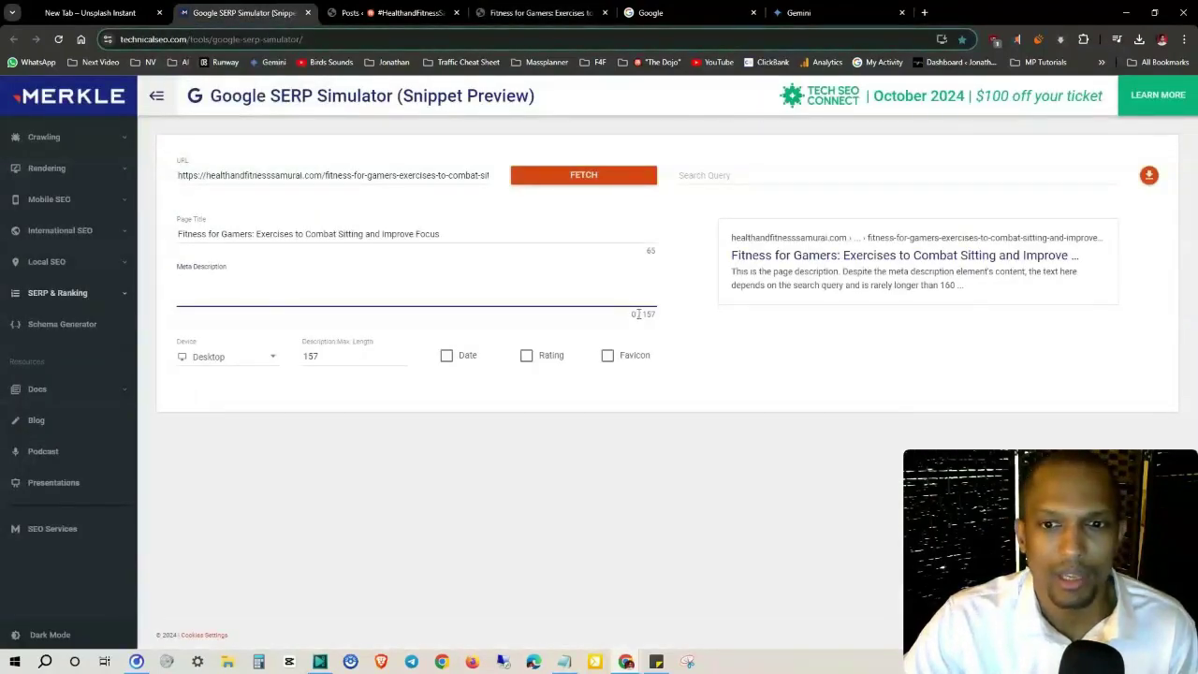
{"action": "left_click_drag", "start_coordinate": [638, 315], "coordinate": [663, 316]}
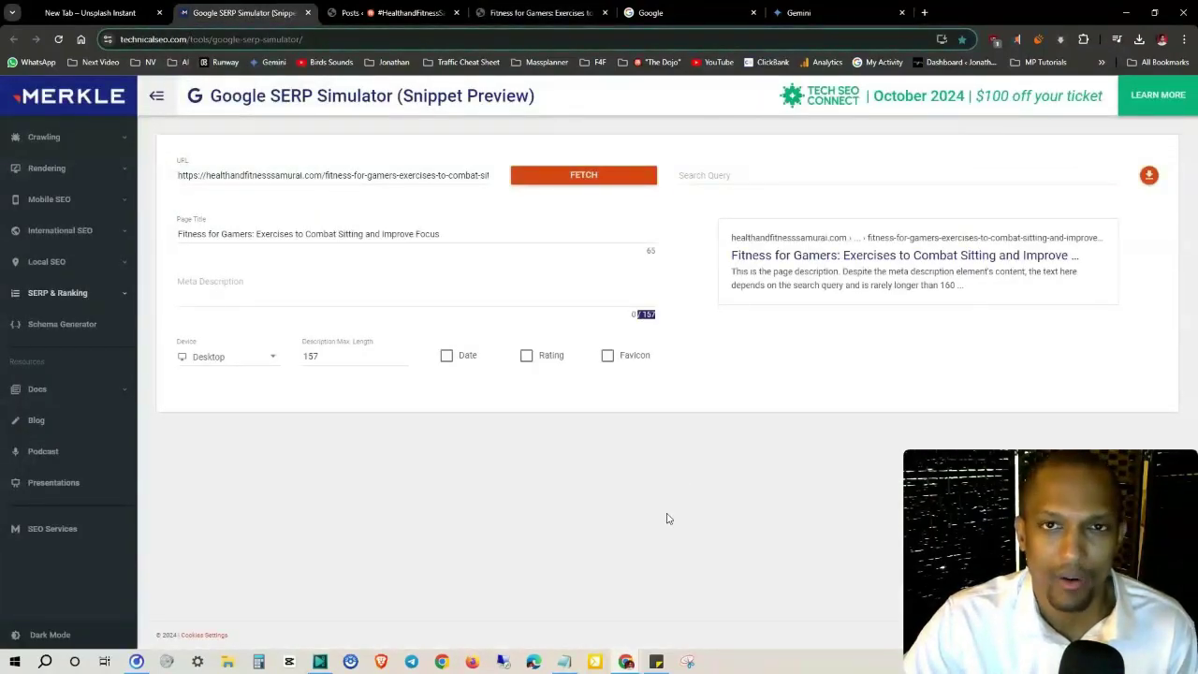
Ask Gemini for a meta description of no more than 157 characters for the post, including the copied article text
{"action": "left_click", "coordinate": [797, 13]}
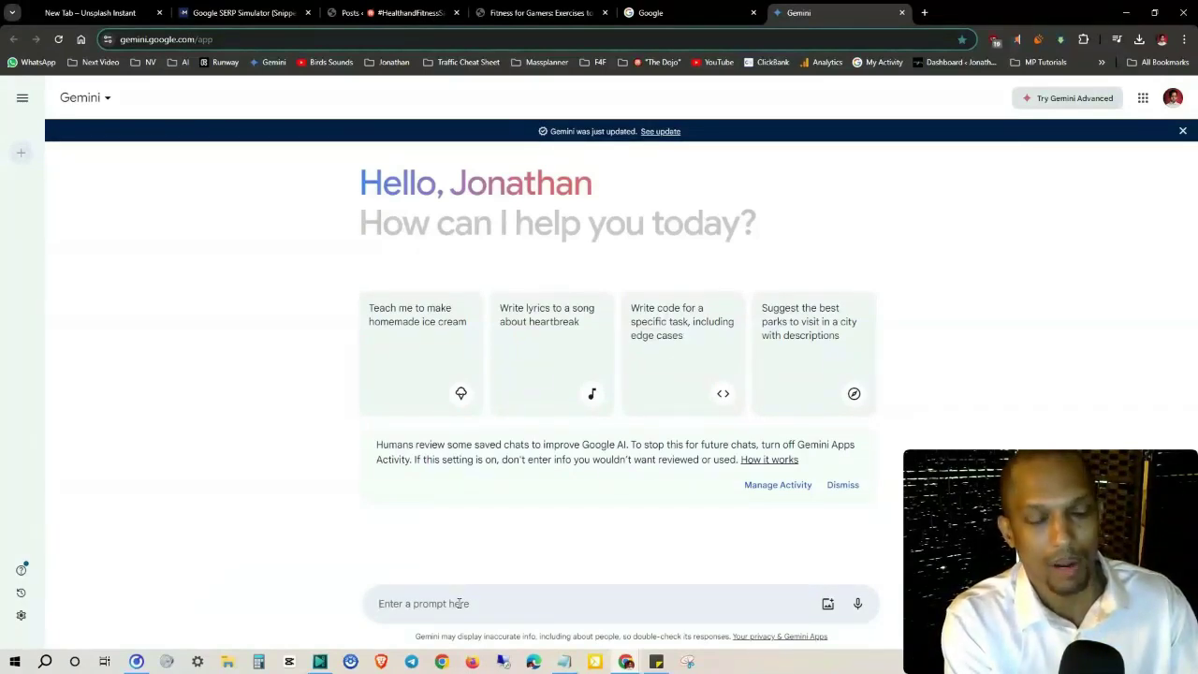
{"action": "type", "text": "I need a"}
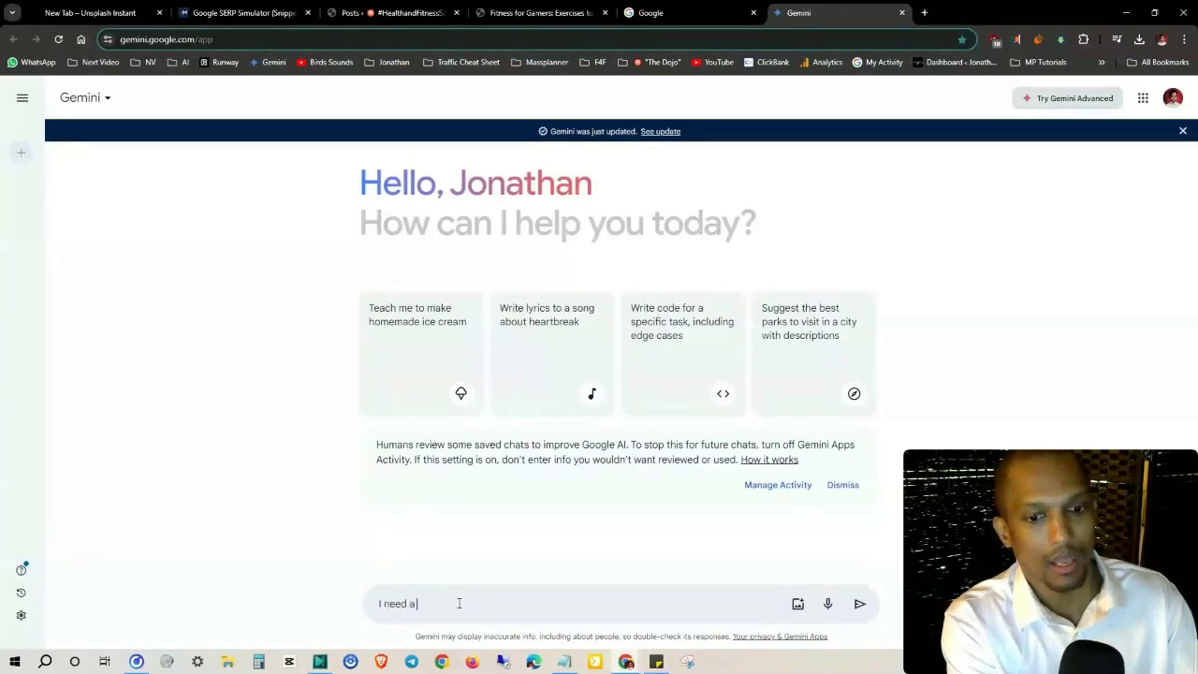
{"action": "type", "text": " meta description "}
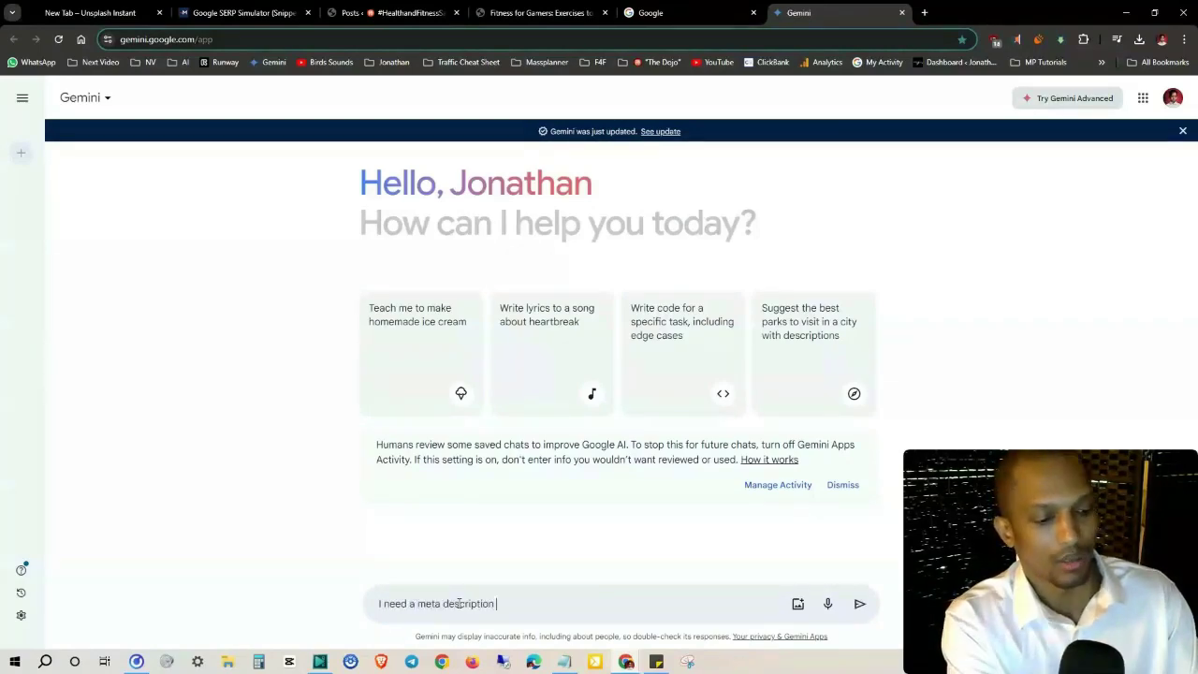
{"action": "type", "text": "of no more than"}
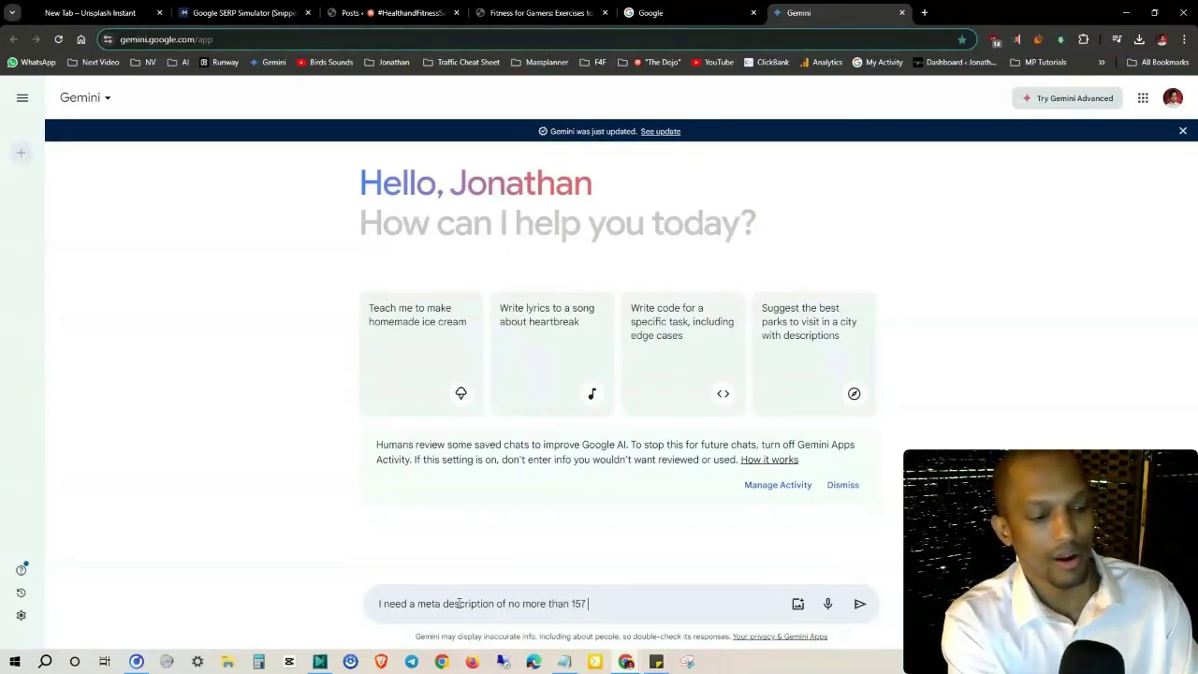
{"action": "type", "text": " 157 characters for thus"}
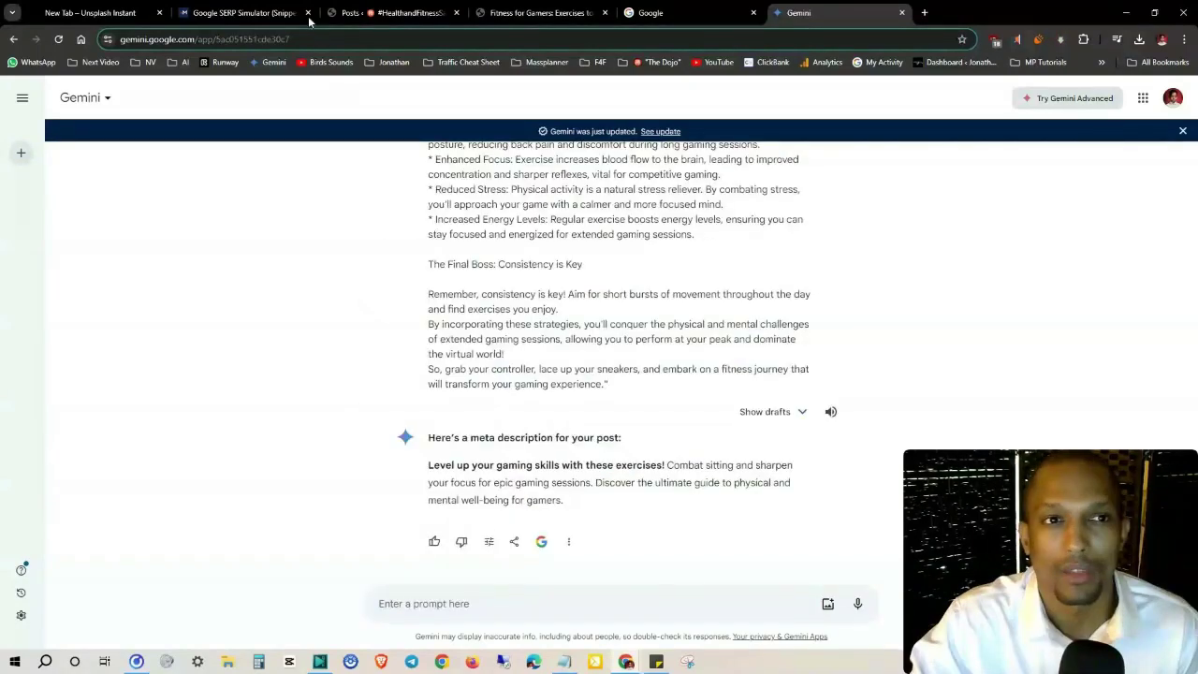
Paste Gemini's meta description, starting "Level up your gaming skills with these exercises!", into the SERP Simulator's Meta Description field
{"action": "left_click", "coordinate": [244, 12]}
{"action": "left_click", "coordinate": [226, 296]}
{"action": "right_click", "coordinate": [227, 296]}
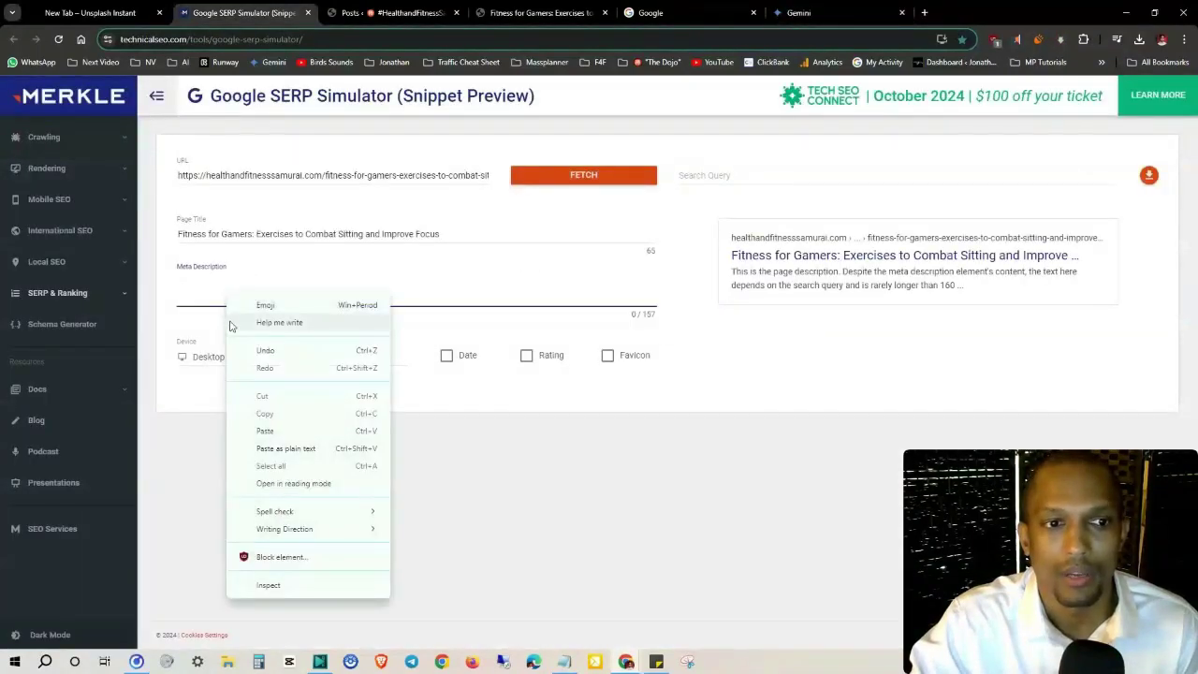
{"action": "left_click", "coordinate": [206, 284]}
{"action": "right_click", "coordinate": [204, 286]}
{"action": "left_click", "coordinate": [242, 422]}
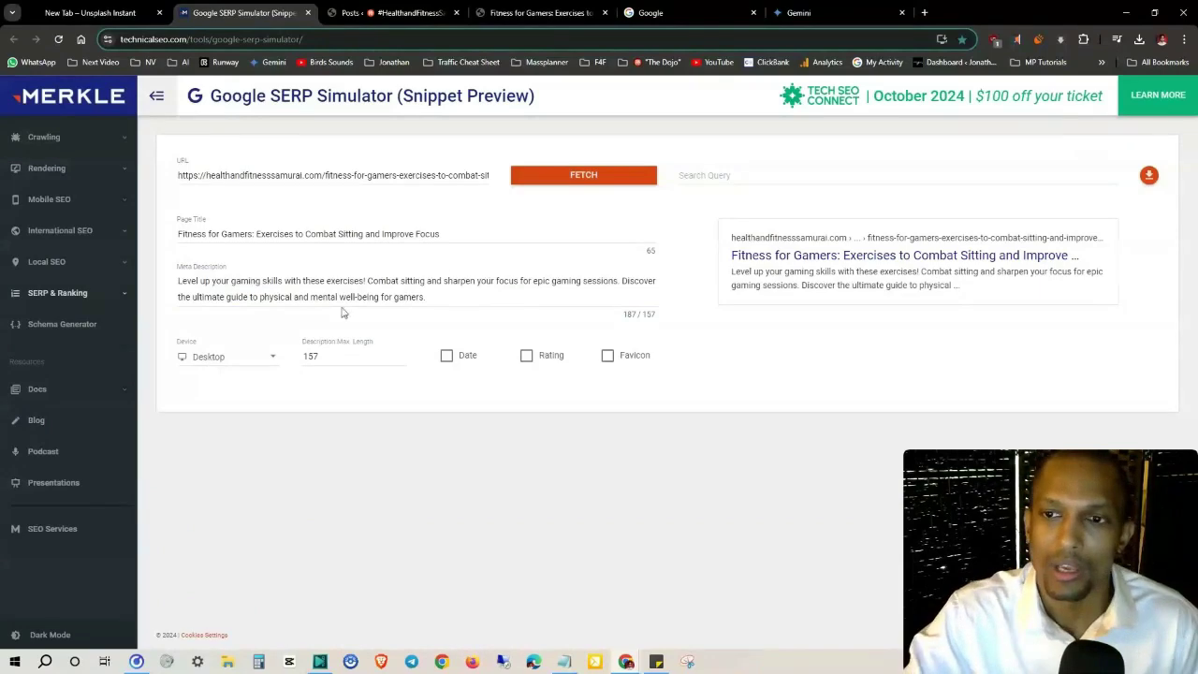
Switch the snippet preview's device to Mobile in the SERP Simulator
{"action": "left_click", "coordinate": [260, 360]}
{"action": "left_click", "coordinate": [237, 332]}
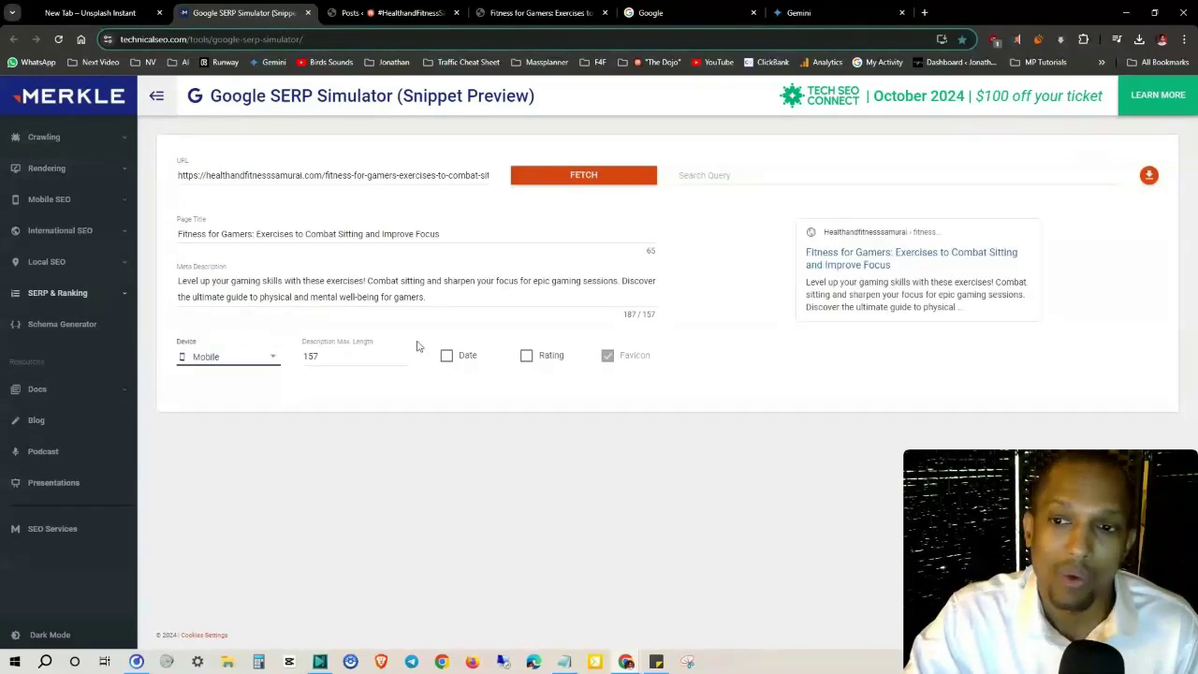
Open the post "How to Master Mobility: Techniques for Improved Flexibility and Range of Motion" for editing in WordPress and look through its settings
{"action": "left_click", "coordinate": [409, 12]}
{"action": "left_click", "coordinate": [242, 463]}
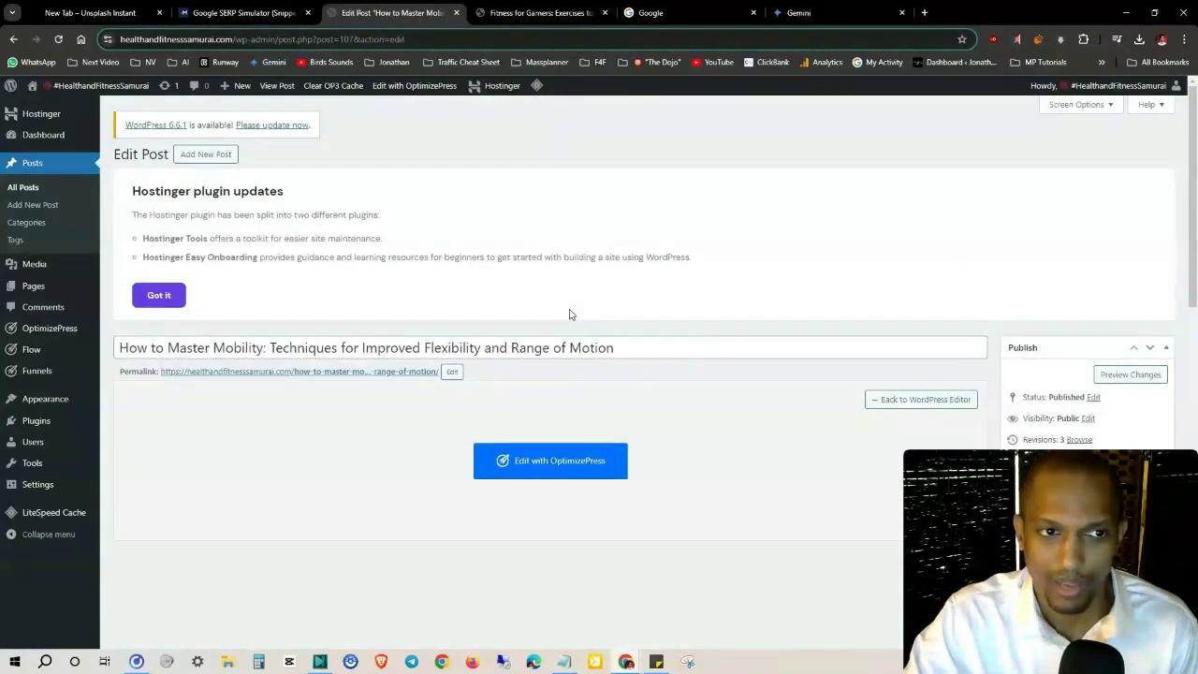
{"action": "scroll", "coordinate": [594, 334], "scroll_direction": "down", "scroll_amount": 4}
{"action": "scroll", "coordinate": [594, 334], "scroll_direction": "down", "scroll_amount": 3}
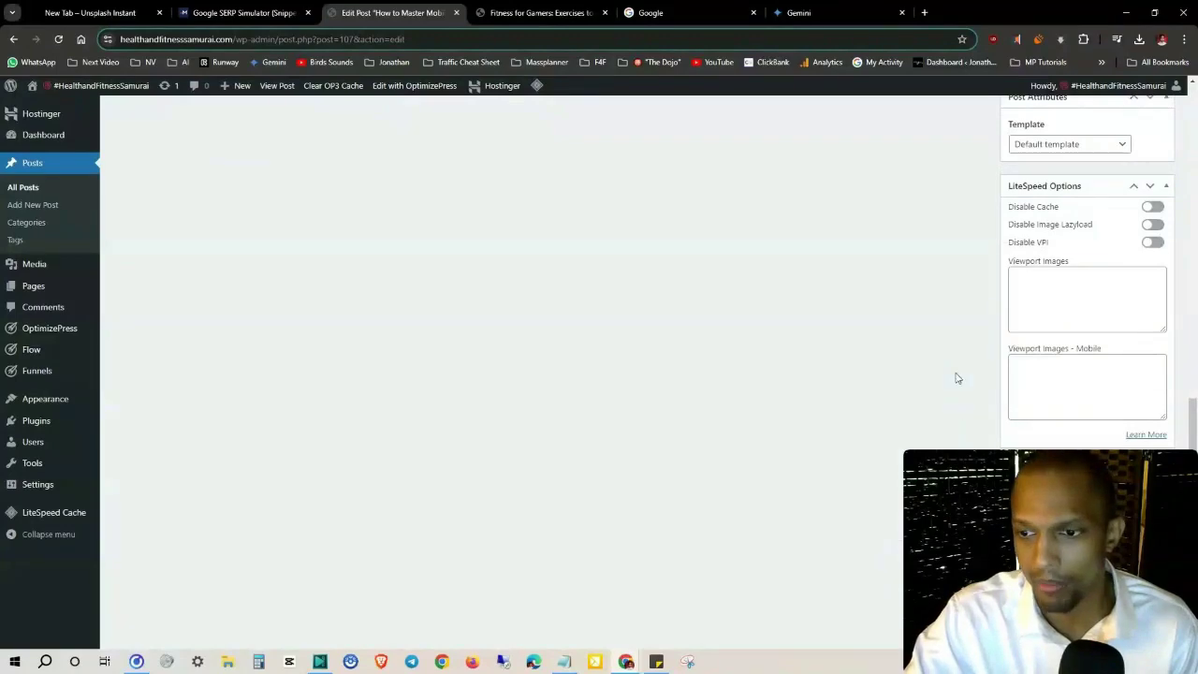
{"action": "scroll", "coordinate": [955, 394], "scroll_direction": "down", "scroll_amount": 1}
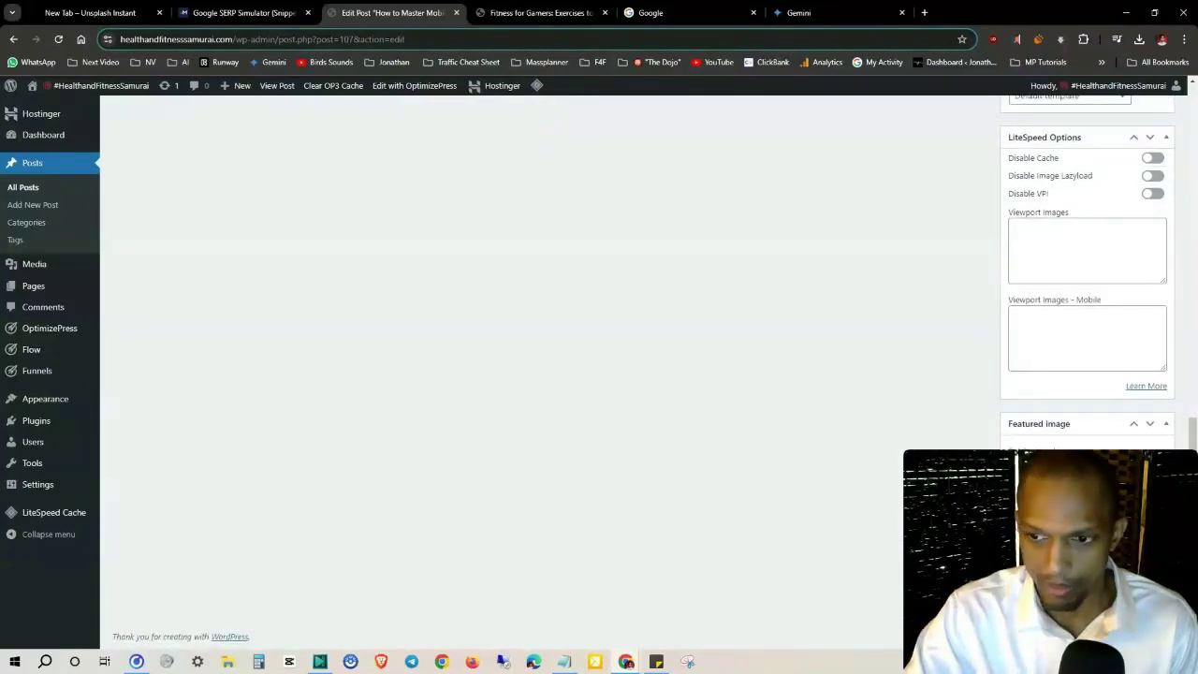
{"action": "right_click", "coordinate": [891, 221]}
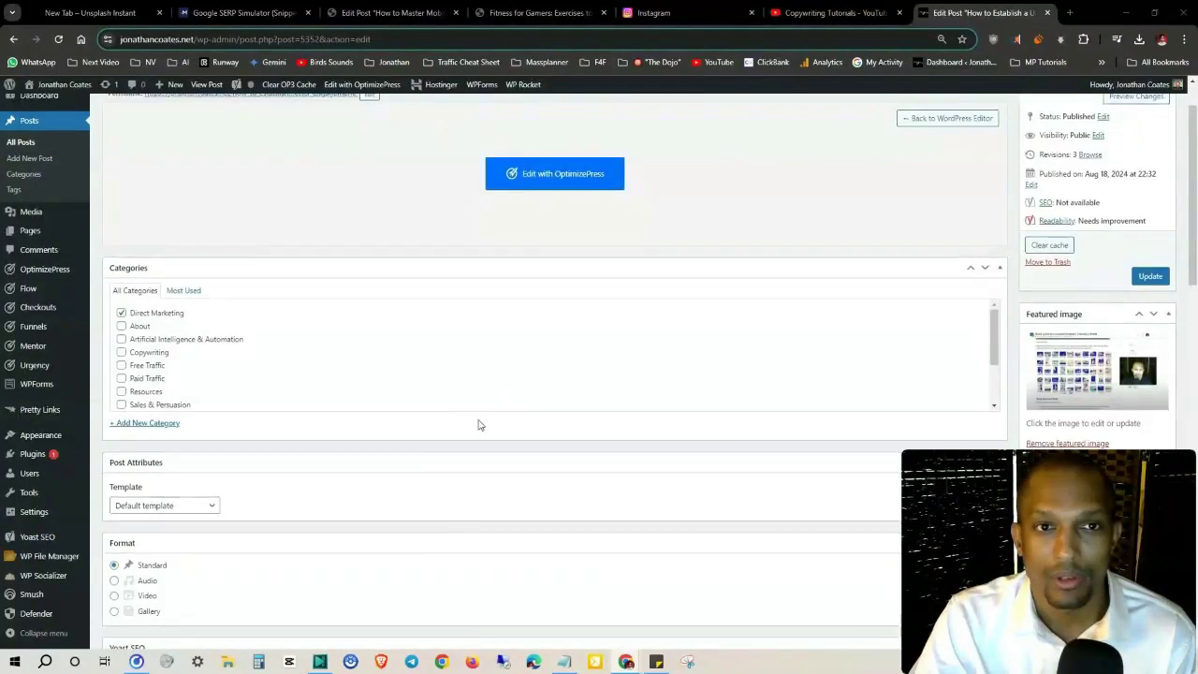
Examine the post's slug and meta description fields under Yoast SEO's search appearance and set the preview to Desktop result
{"action": "scroll", "coordinate": [479, 425], "scroll_direction": "down", "scroll_amount": 5}
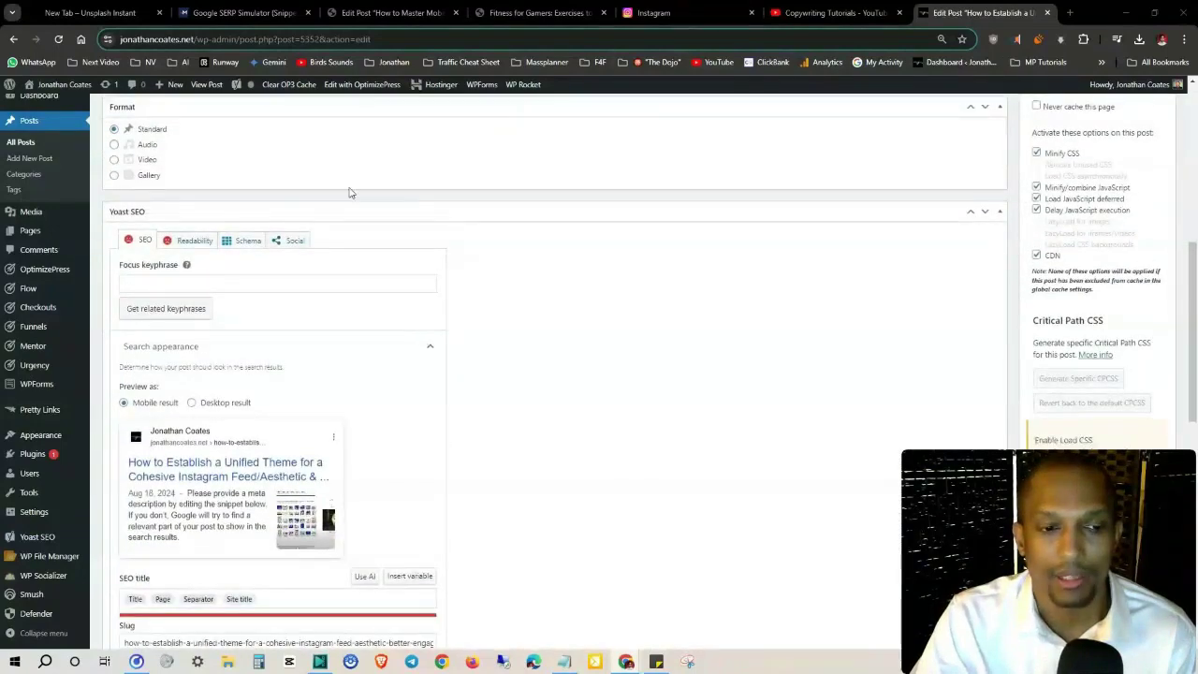
{"action": "scroll", "coordinate": [417, 518], "scroll_direction": "down", "scroll_amount": 1}
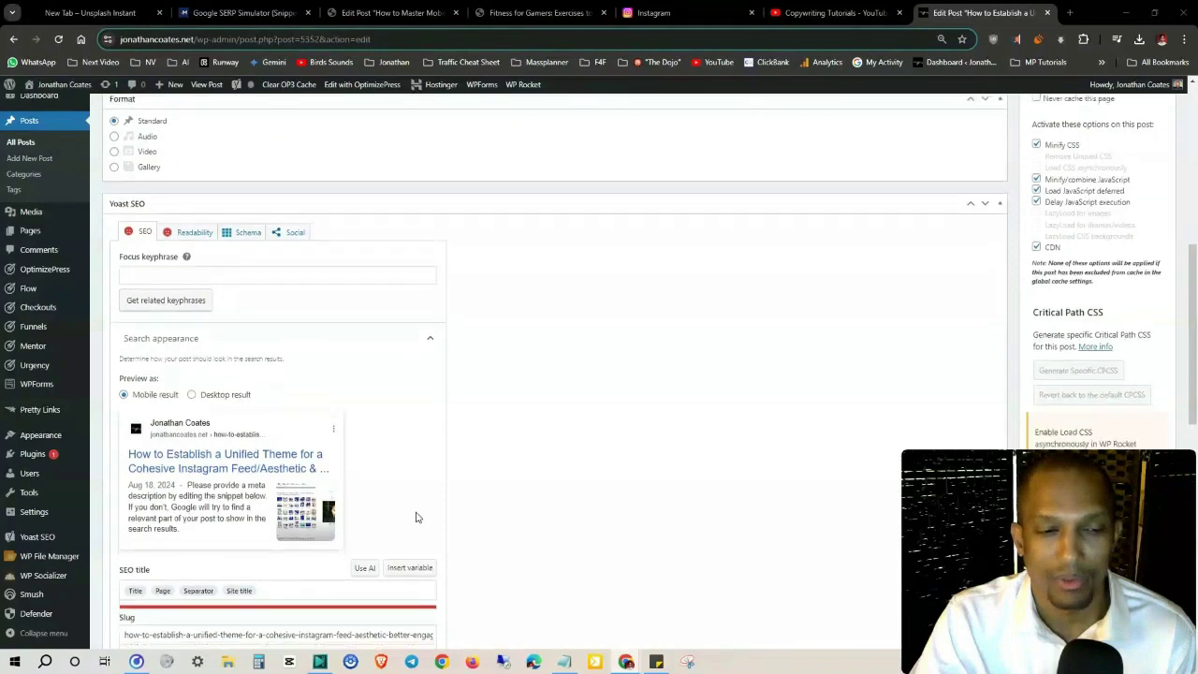
{"action": "scroll", "coordinate": [417, 518], "scroll_direction": "down", "scroll_amount": 2}
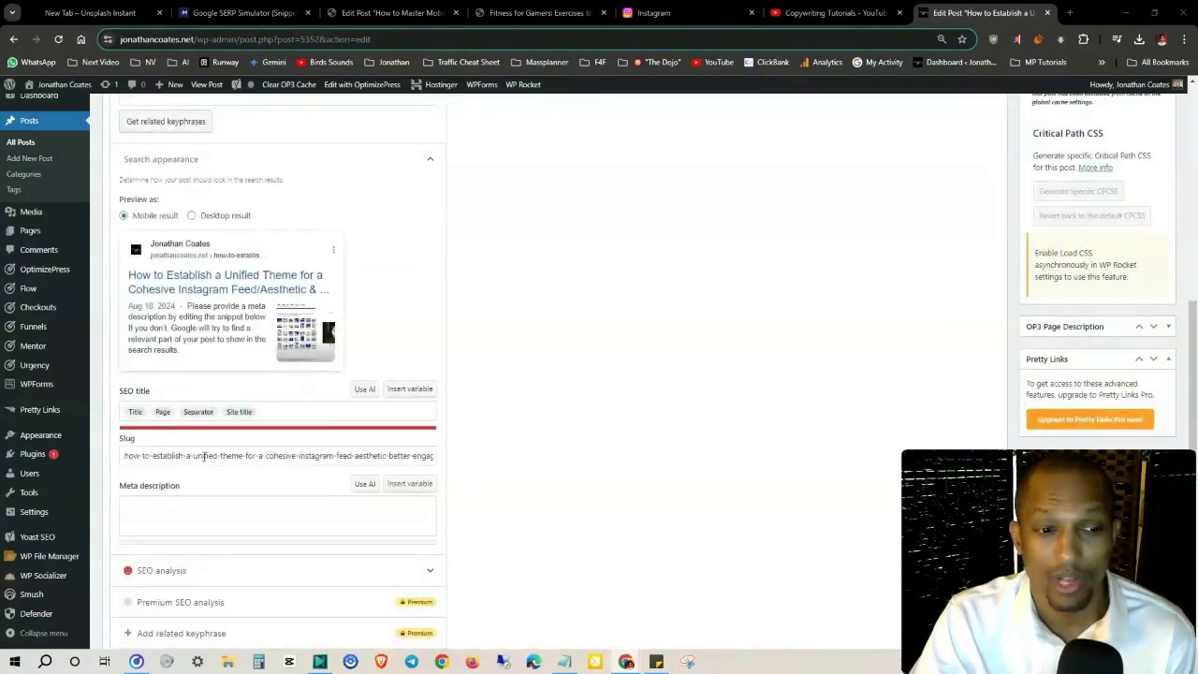
{"action": "left_click_drag", "start_coordinate": [156, 456], "coordinate": [497, 460]}
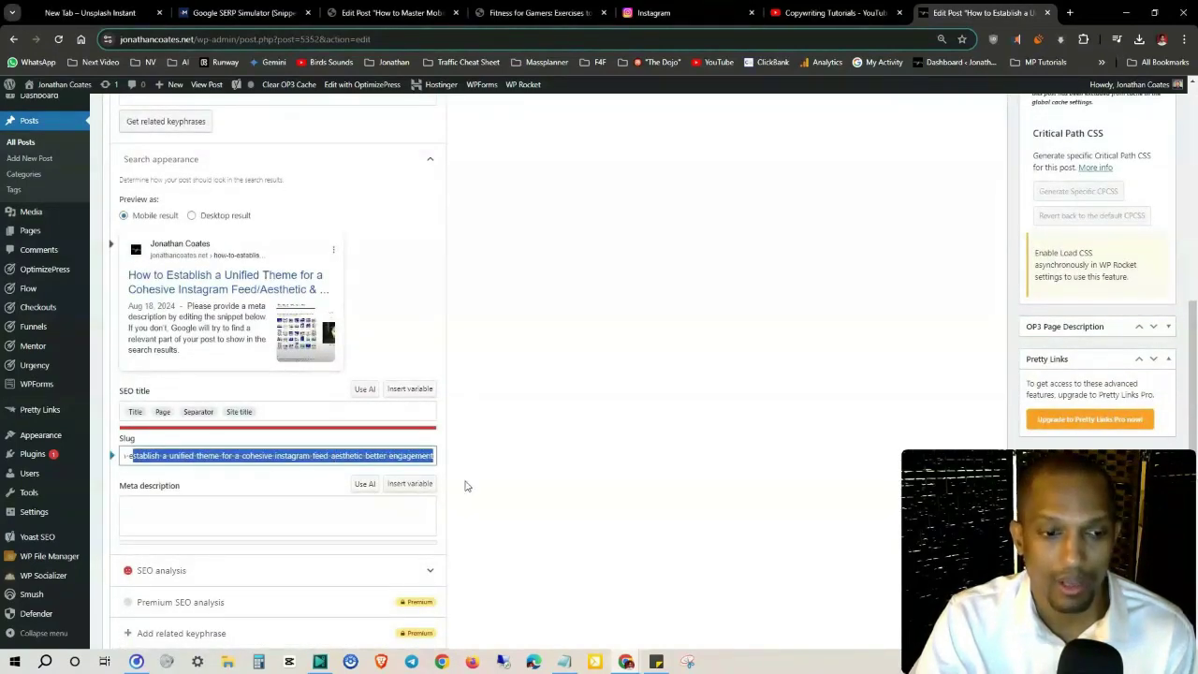
{"action": "left_click", "coordinate": [251, 516]}
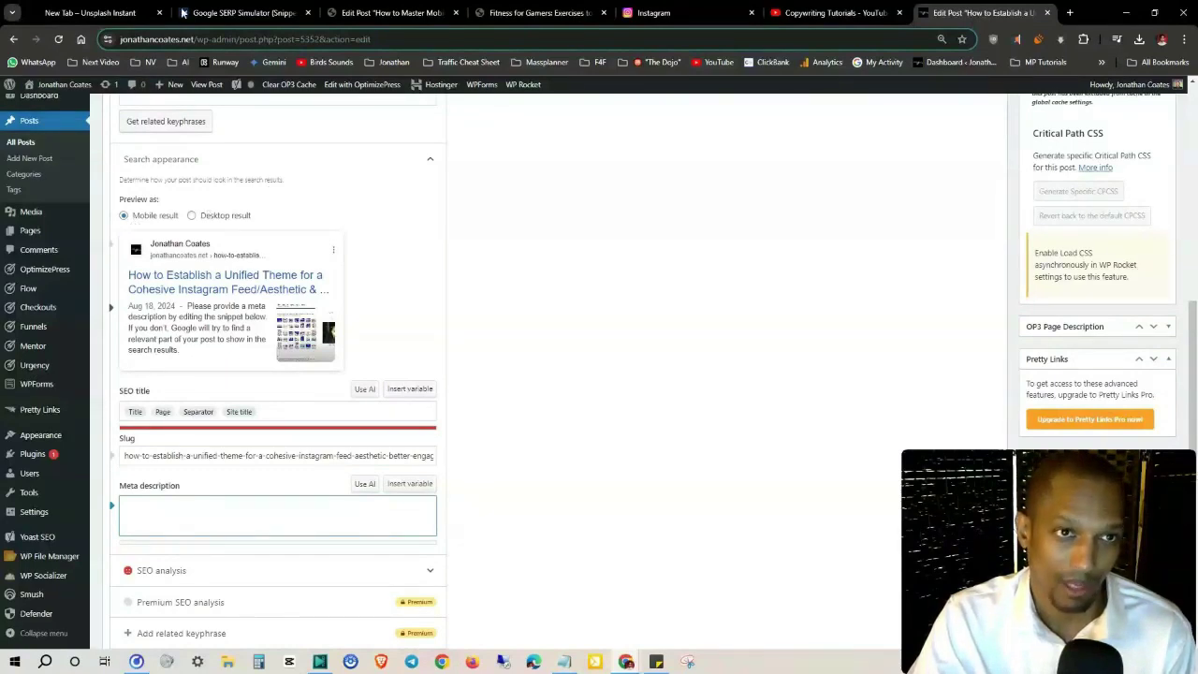
{"action": "left_click", "coordinate": [214, 217]}
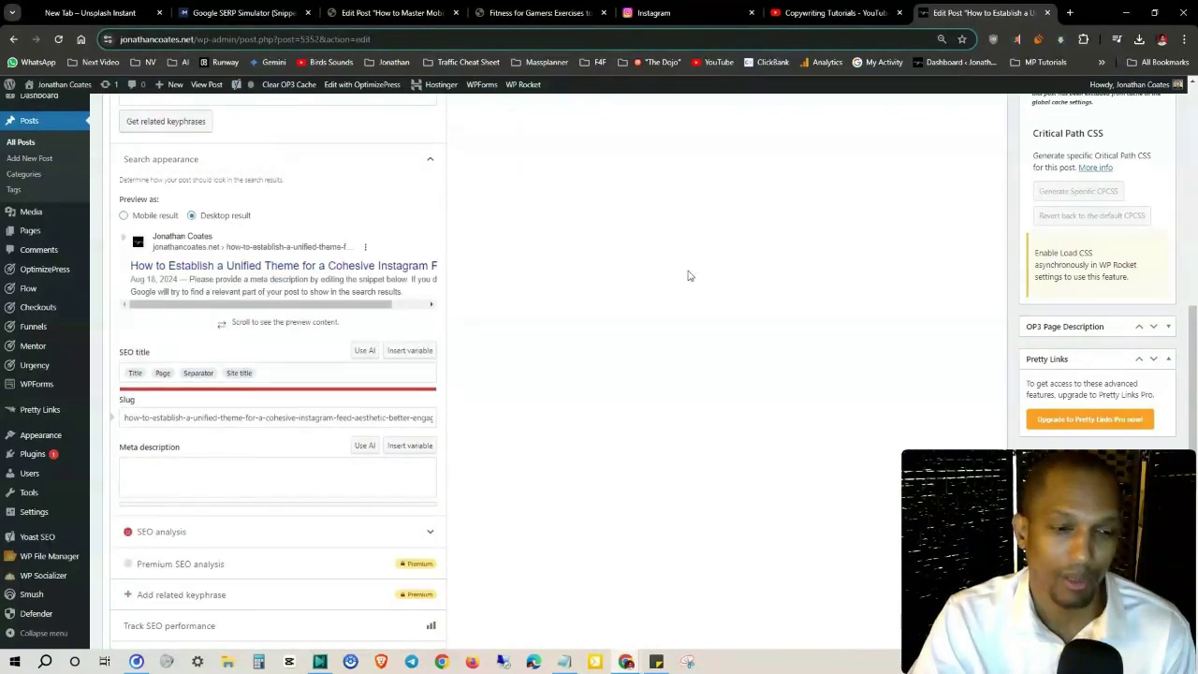
Examine Yoast SEO's social media appearance settings, including the social image, social title and social description fields
{"action": "scroll", "coordinate": [653, 302], "scroll_direction": "down", "scroll_amount": 2}
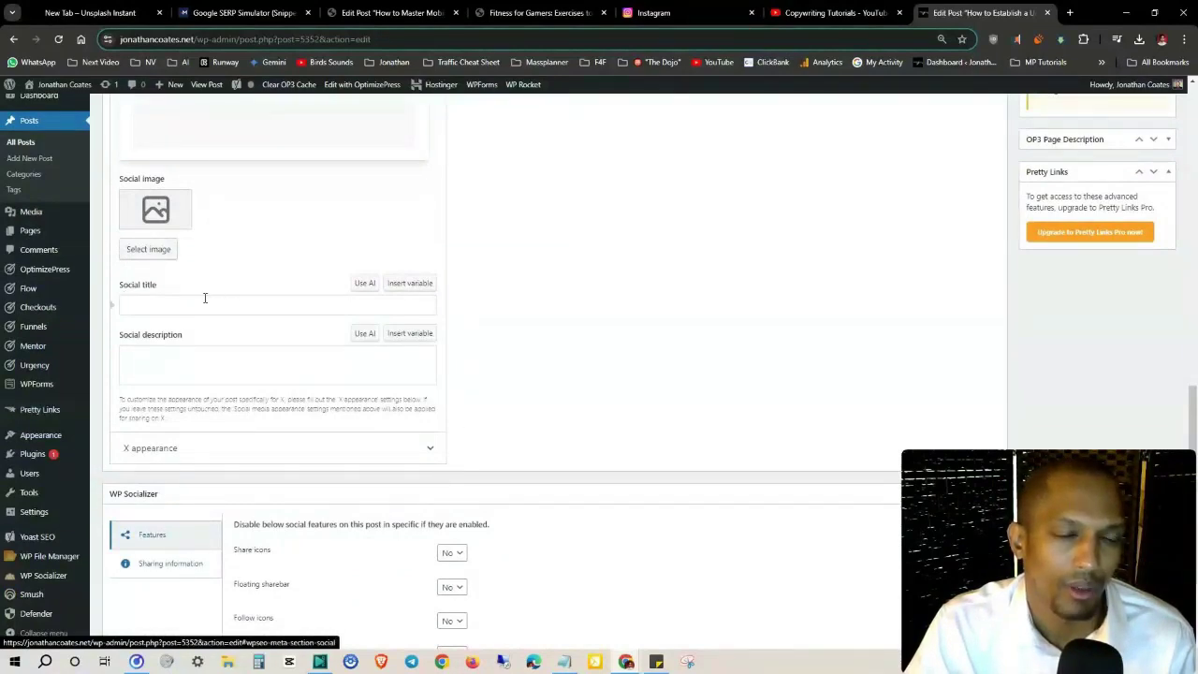
{"action": "left_click", "coordinate": [186, 366]}
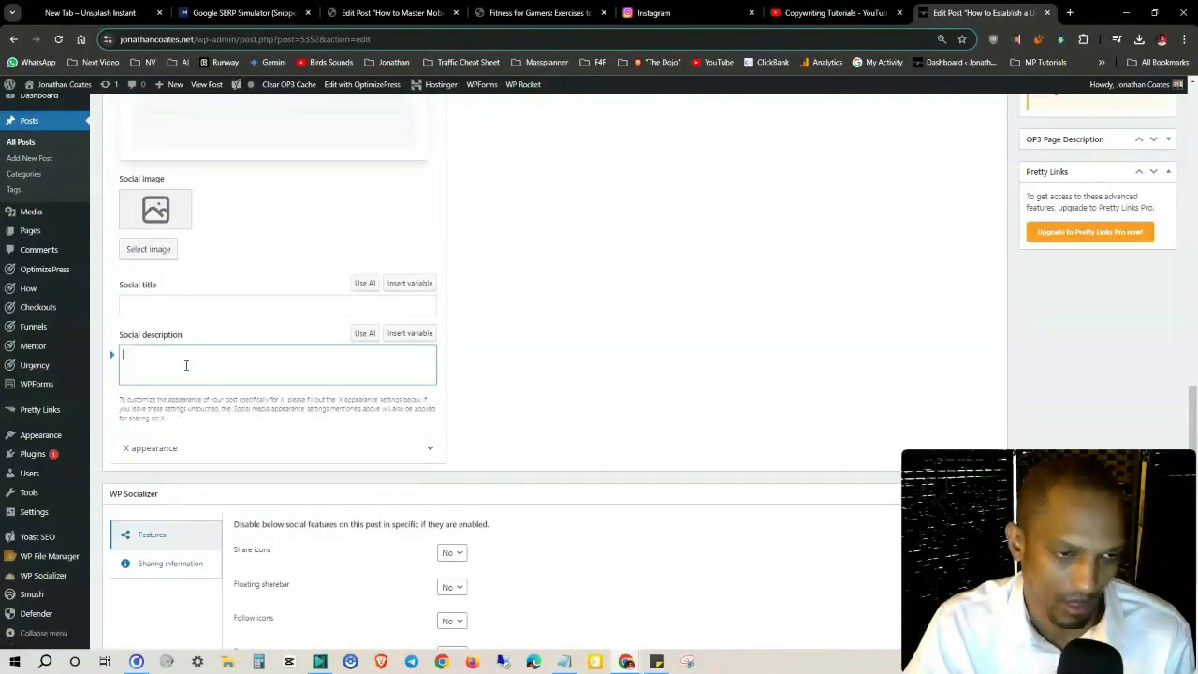
{"action": "left_click", "coordinate": [234, 305]}
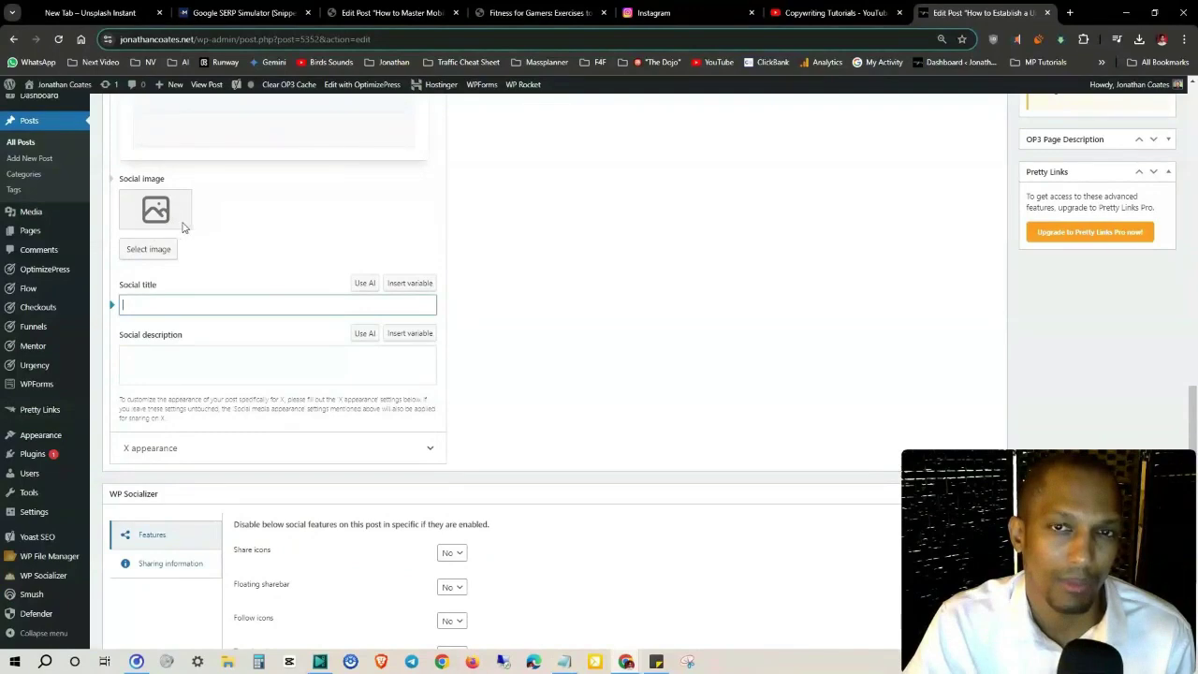
{"action": "scroll", "coordinate": [1144, 273], "scroll_direction": "up", "scroll_amount": 4}
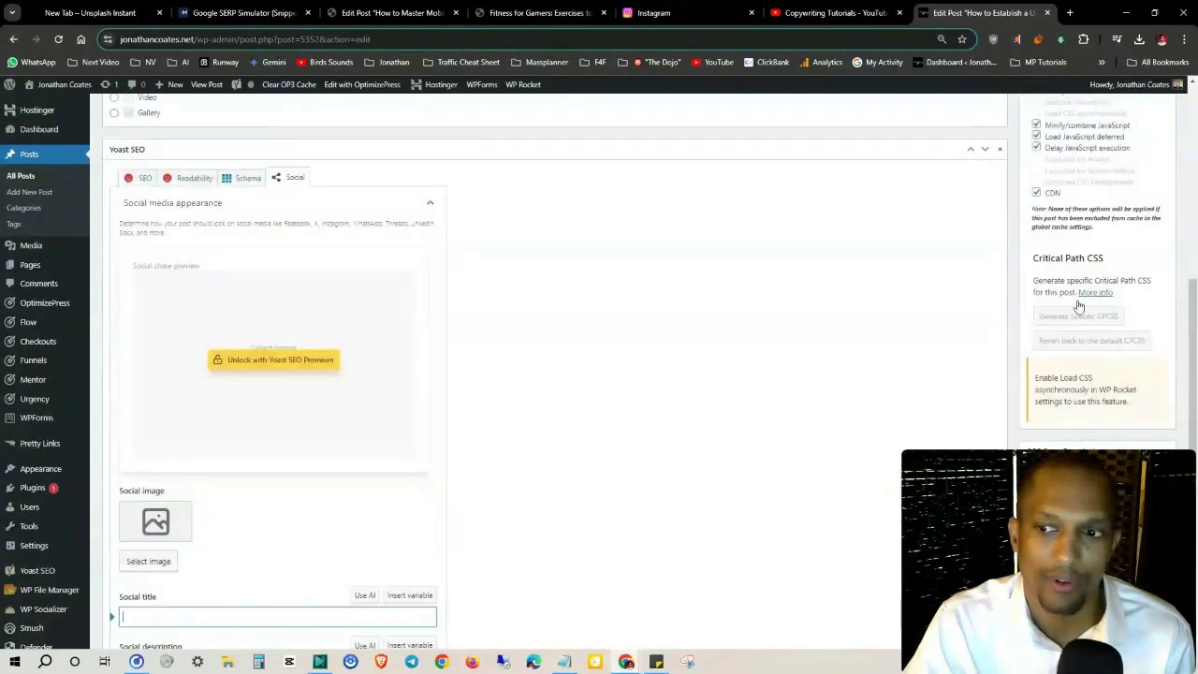
{"action": "scroll", "coordinate": [1077, 308], "scroll_direction": "up", "scroll_amount": 4}
{"action": "scroll", "coordinate": [394, 406], "scroll_direction": "down", "scroll_amount": 7}
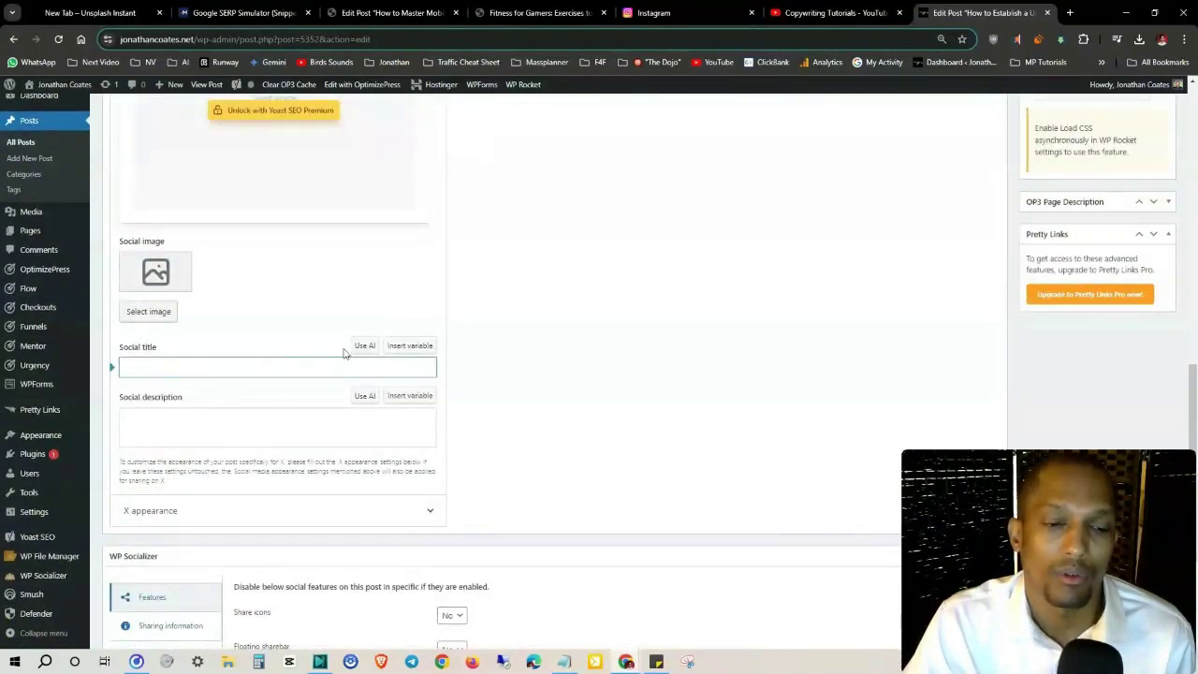
{"action": "scroll", "coordinate": [484, 372], "scroll_direction": "down", "scroll_amount": 2}
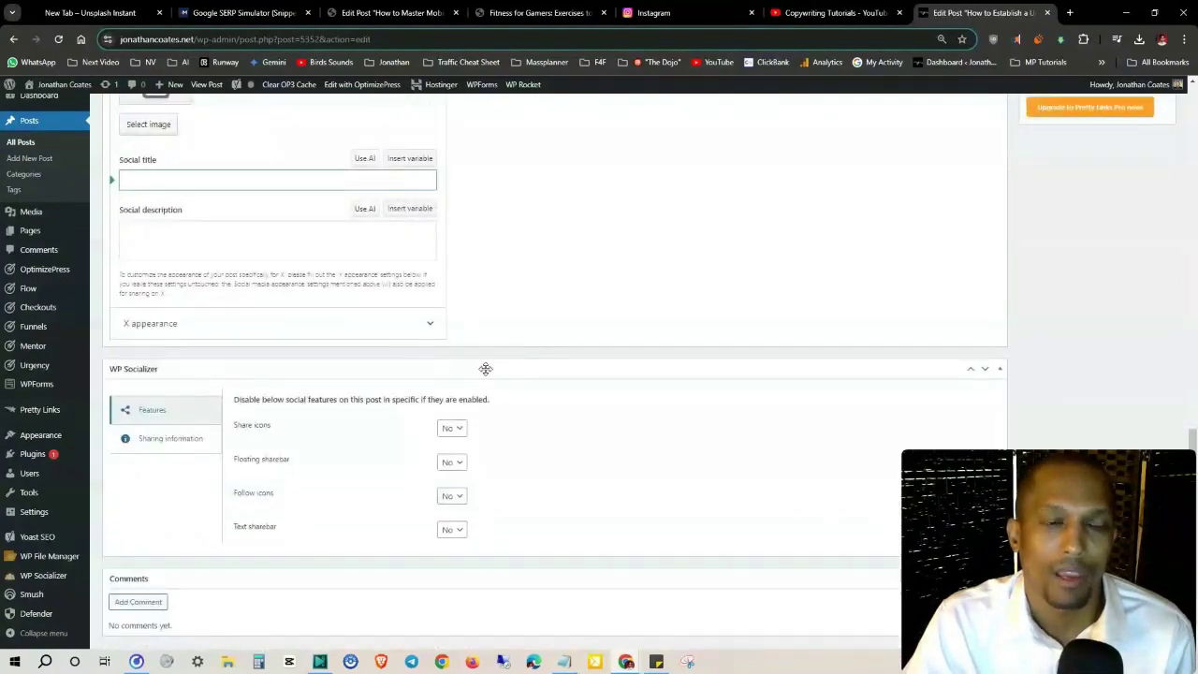
{"action": "scroll", "coordinate": [484, 370], "scroll_direction": "up", "scroll_amount": 5}
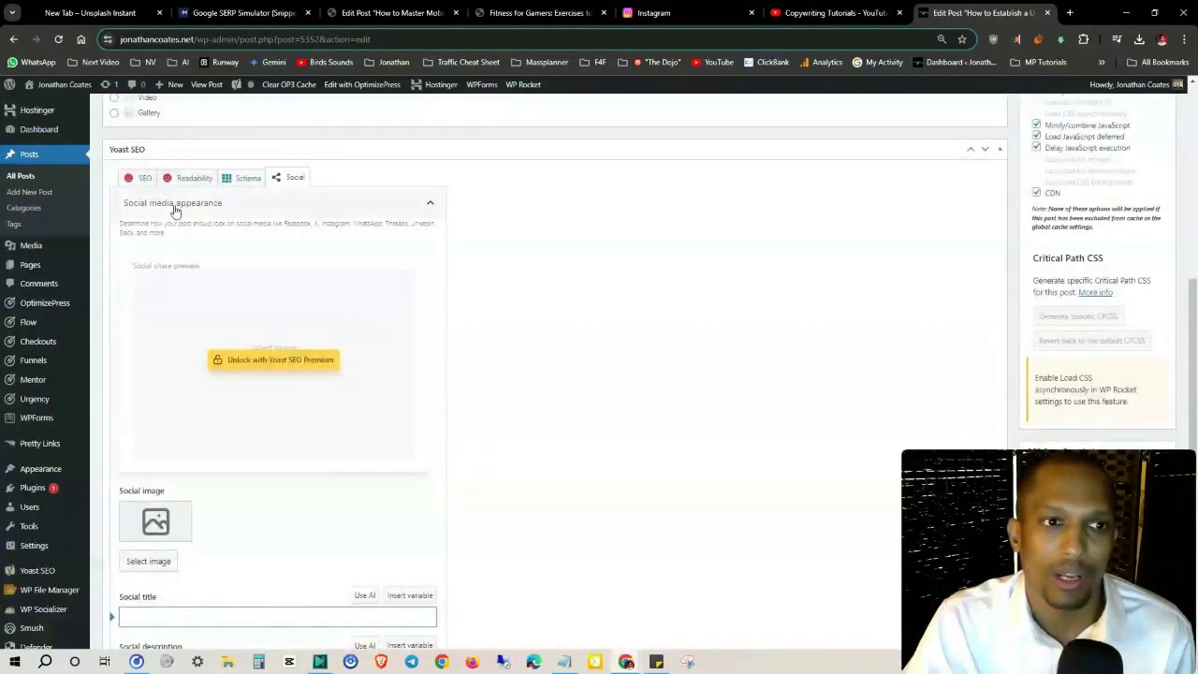
Look over Yoast SEO's search settings for the post and bring up its readability analysis
{"action": "left_click", "coordinate": [131, 178]}
{"action": "scroll", "coordinate": [318, 253], "scroll_direction": "down", "scroll_amount": 4}
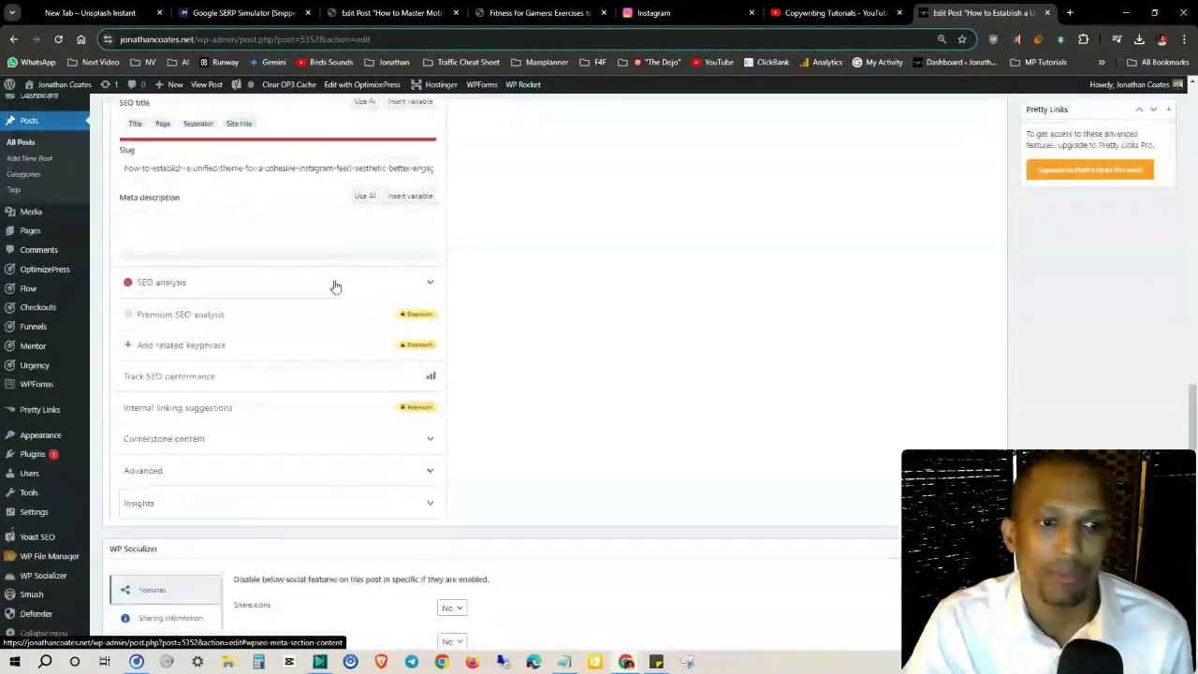
{"action": "scroll", "coordinate": [314, 413], "scroll_direction": "up", "scroll_amount": 4}
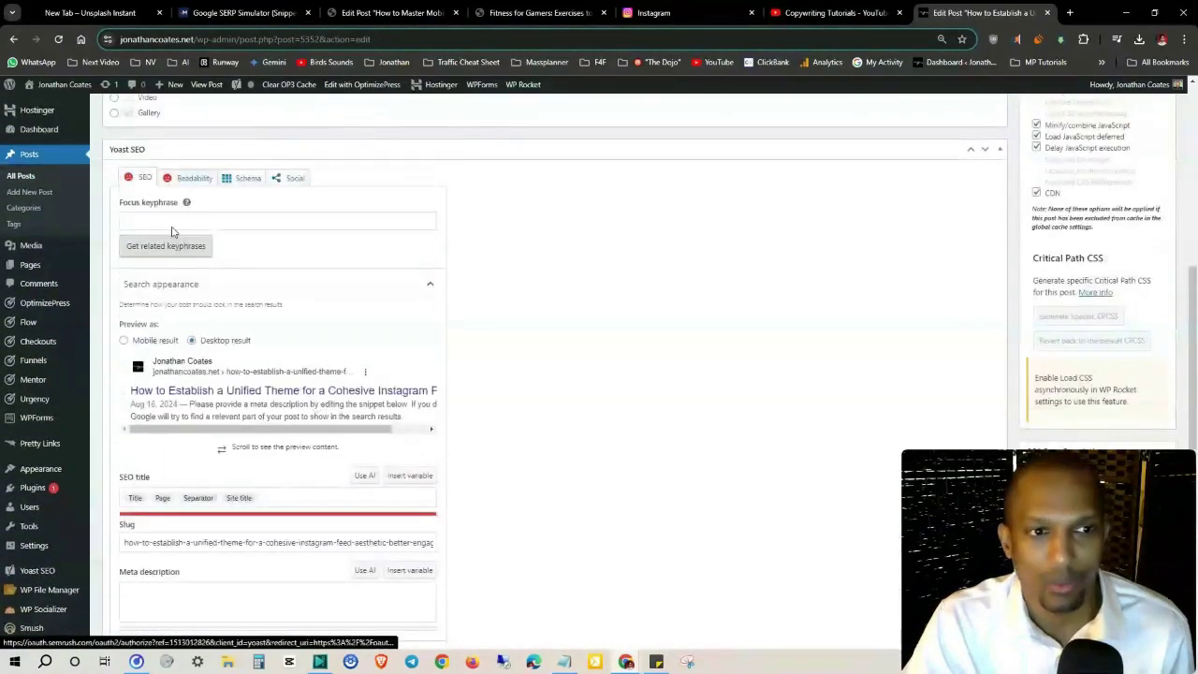
{"action": "left_click", "coordinate": [194, 177]}
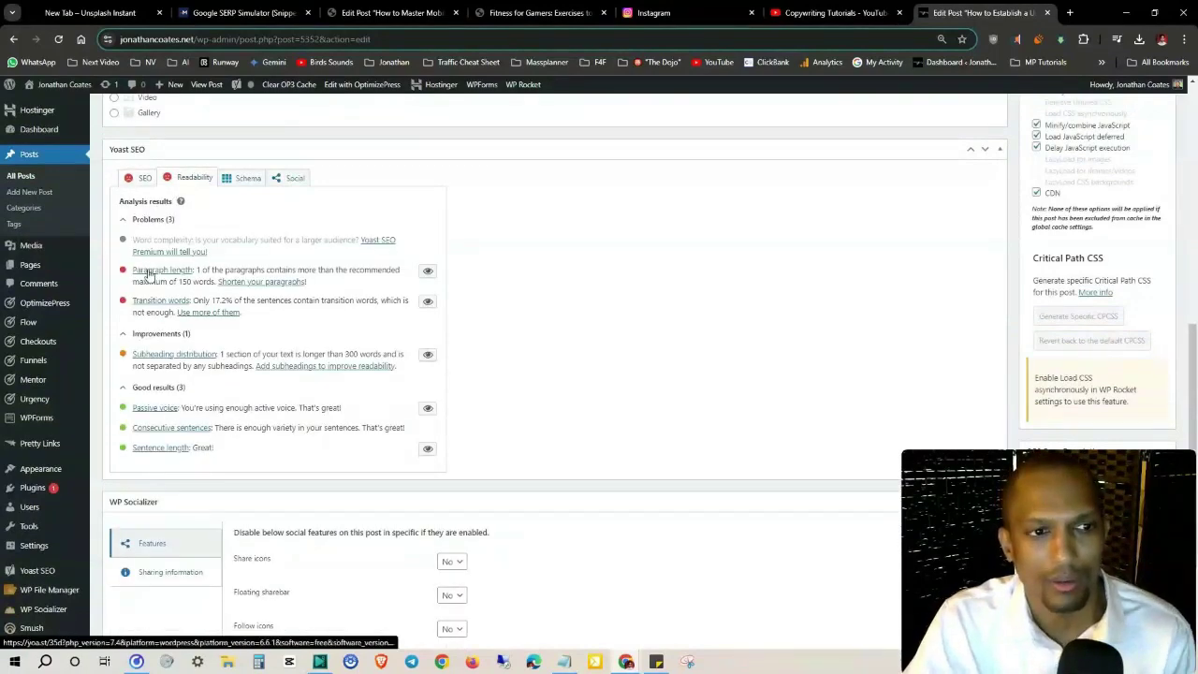
Consult the saved sticky note prompt for a 300-word SEO-optimized article with h1 and h2 headers in first person
{"action": "left_click", "coordinate": [659, 662]}
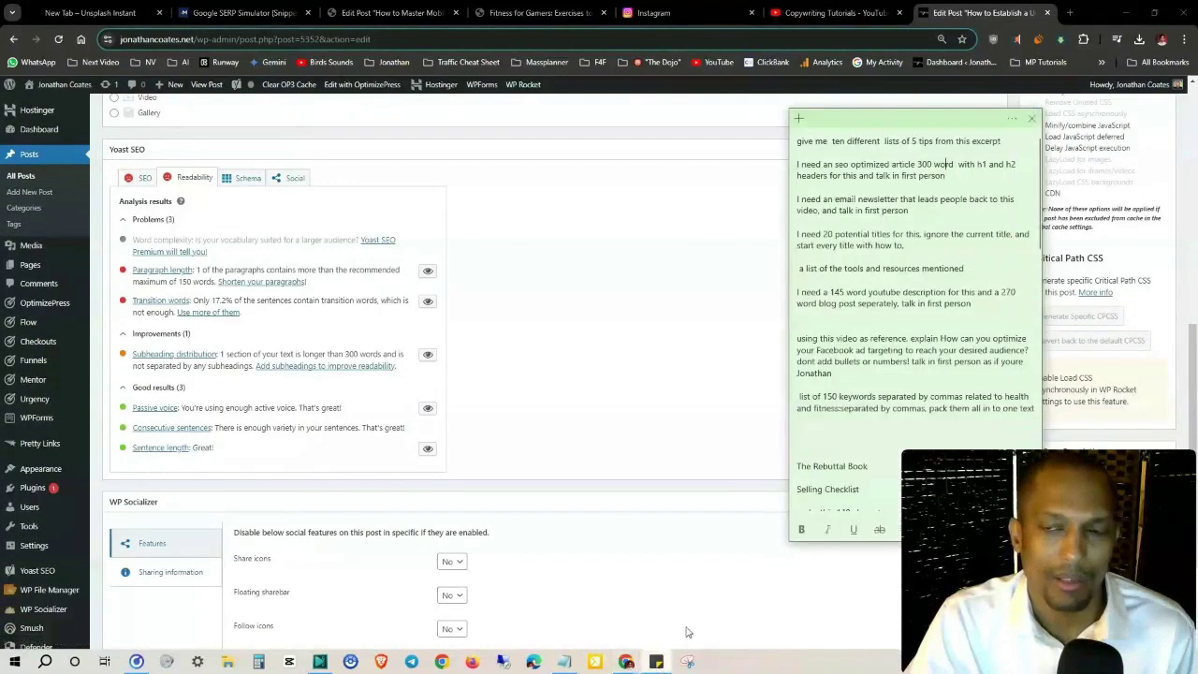
{"action": "left_click", "coordinate": [843, 278]}
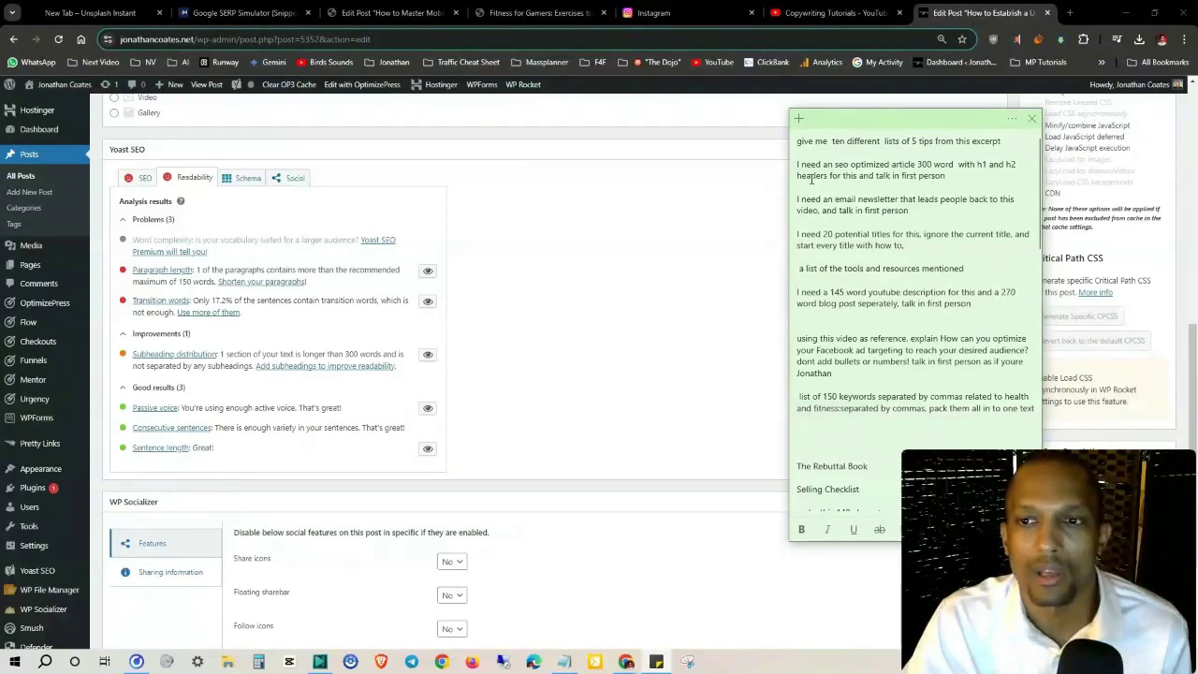
{"action": "left_click", "coordinate": [925, 165]}
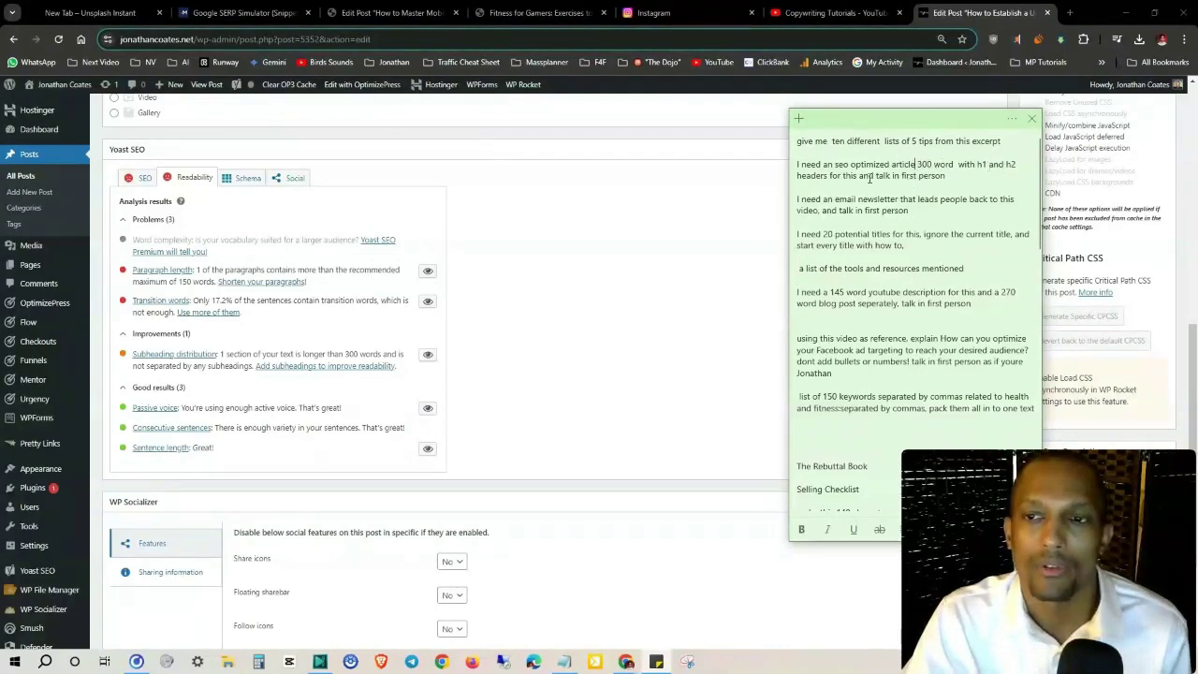
{"action": "left_click", "coordinate": [620, 297]}
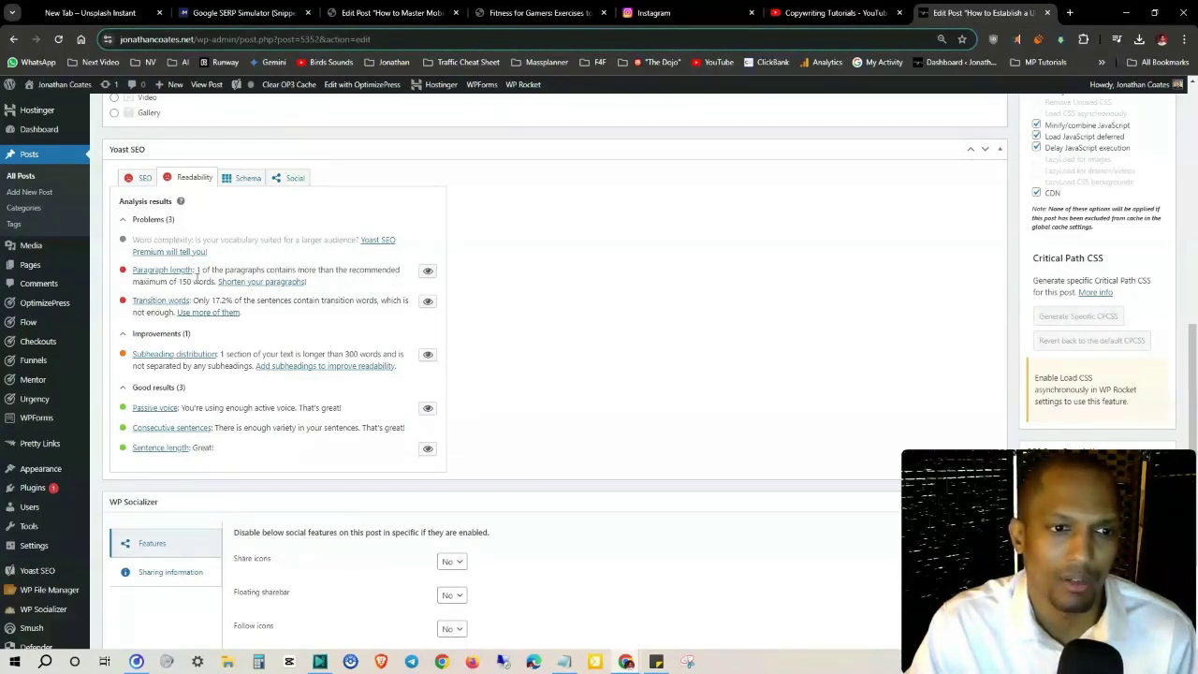
Reopen the prompt note beside the readability analysis and review the problems, improvements and good results
{"action": "left_click", "coordinate": [657, 662]}
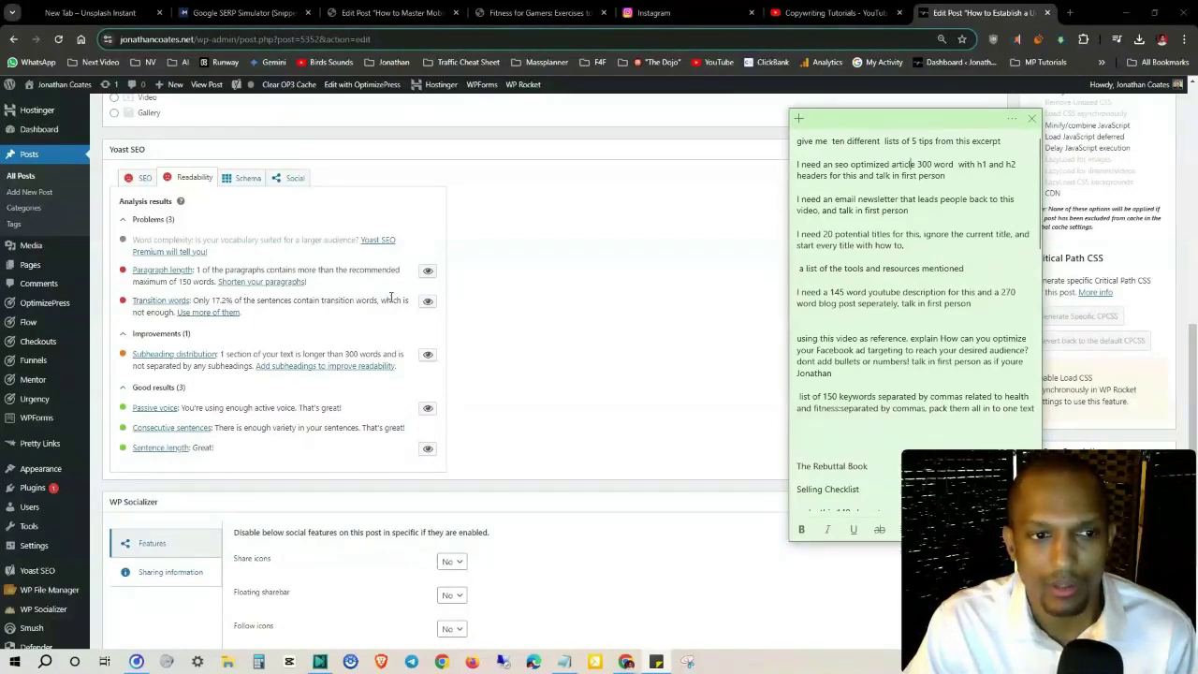
{"action": "scroll", "coordinate": [199, 348], "scroll_direction": "down", "scroll_amount": 2}
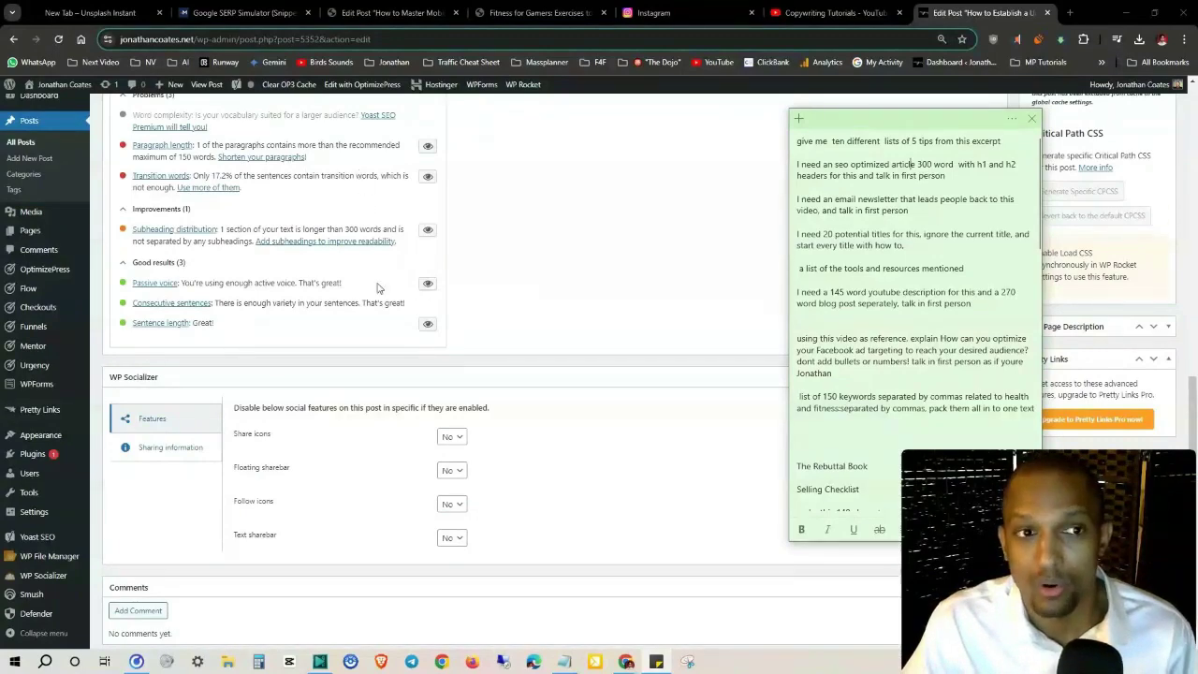
{"action": "left_click", "coordinate": [235, 303]}
{"action": "scroll", "coordinate": [235, 303], "scroll_direction": "up", "scroll_amount": 2}
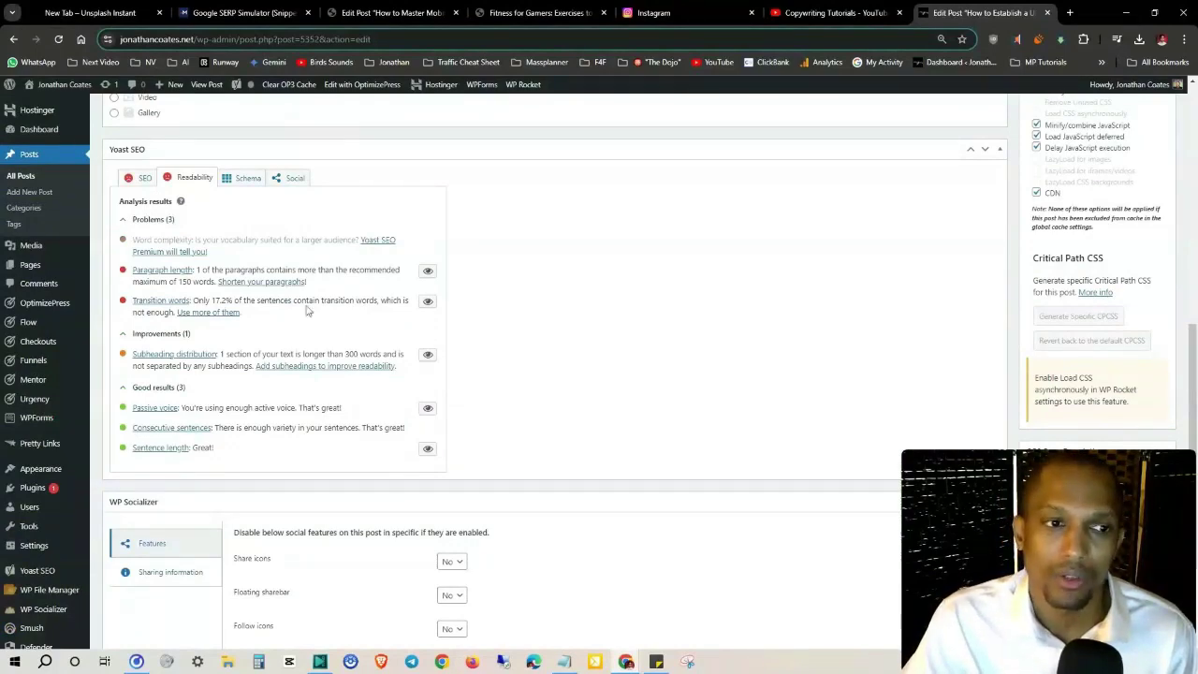
Return to Yoast SEO's focus keyphrase and search appearance settings for the post
{"action": "scroll", "coordinate": [308, 312], "scroll_direction": "up", "scroll_amount": 2}
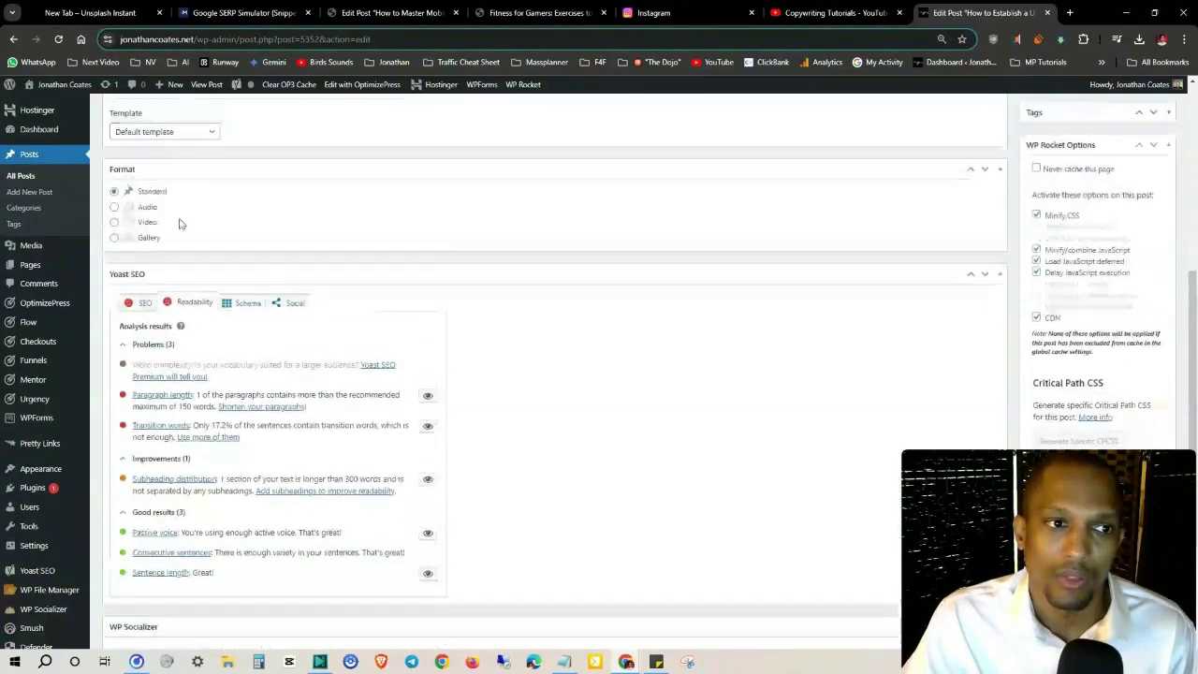
{"action": "left_click", "coordinate": [145, 305]}
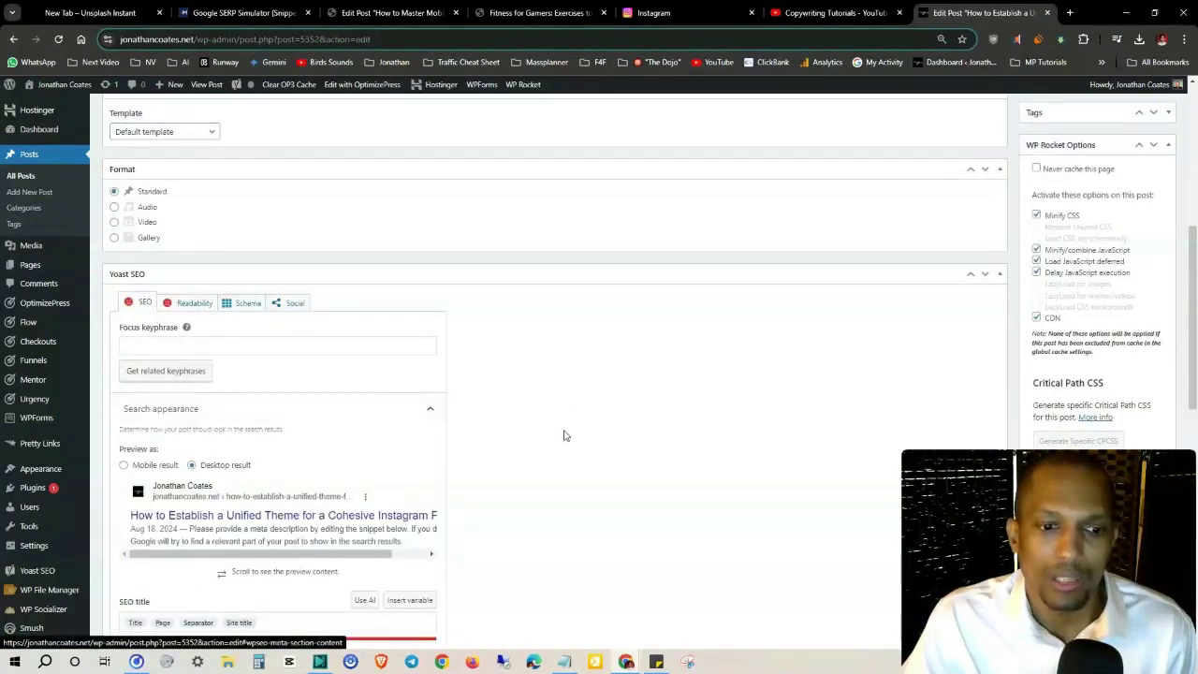
{"action": "scroll", "coordinate": [520, 446], "scroll_direction": "down", "scroll_amount": 1}
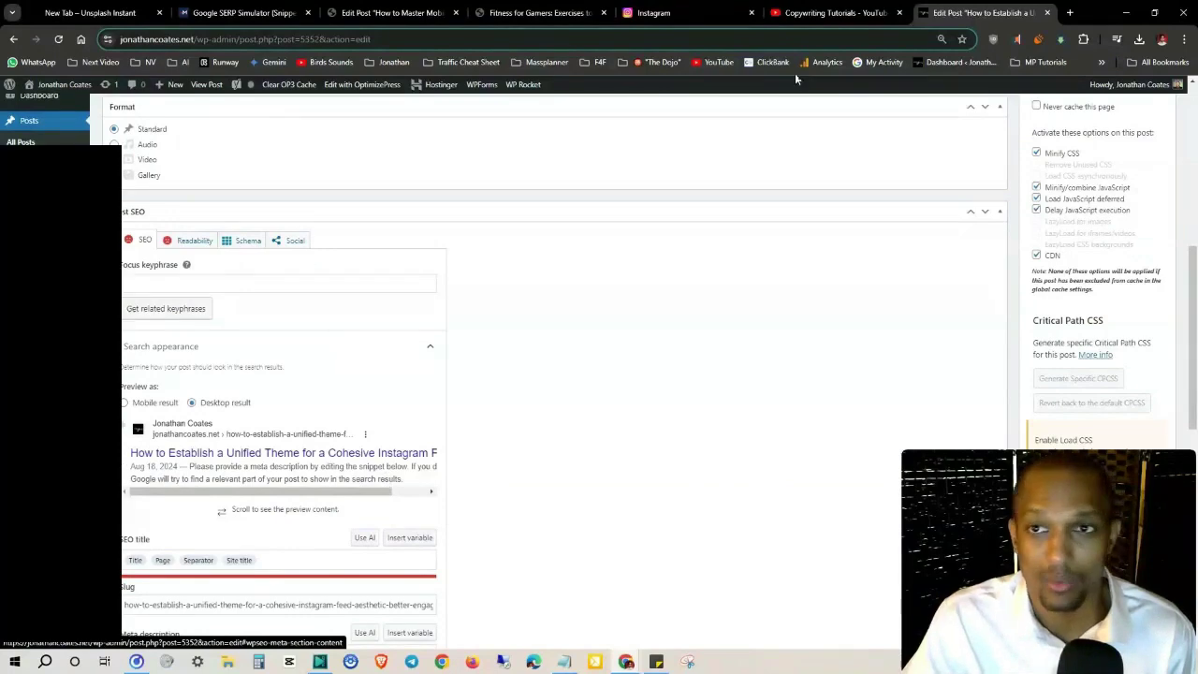
Switch to YouTube and browse the videos in the Copywriting Tutorials playlist
{"action": "left_click", "coordinate": [817, 12]}
{"action": "scroll", "coordinate": [506, 365], "scroll_direction": "up", "scroll_amount": 5}
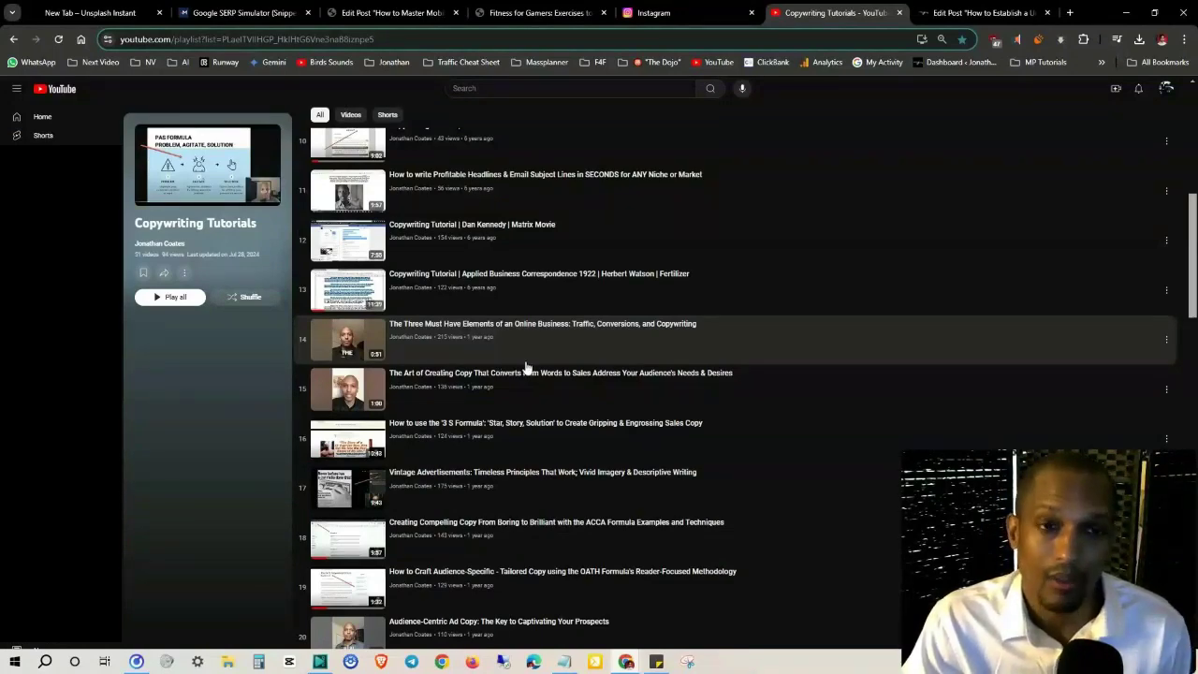
{"action": "scroll", "coordinate": [647, 369], "scroll_direction": "up", "scroll_amount": 5}
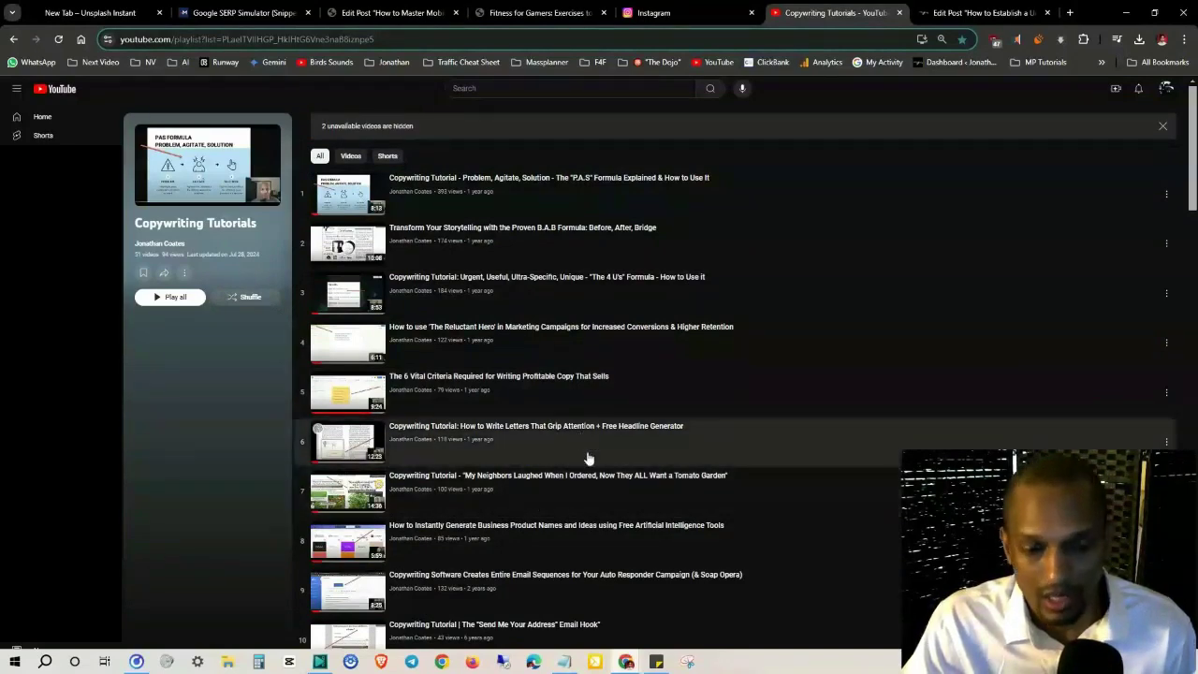
{"action": "scroll", "coordinate": [586, 458], "scroll_direction": "down", "scroll_amount": 5}
{"action": "scroll", "coordinate": [478, 393], "scroll_direction": "down", "scroll_amount": 2}
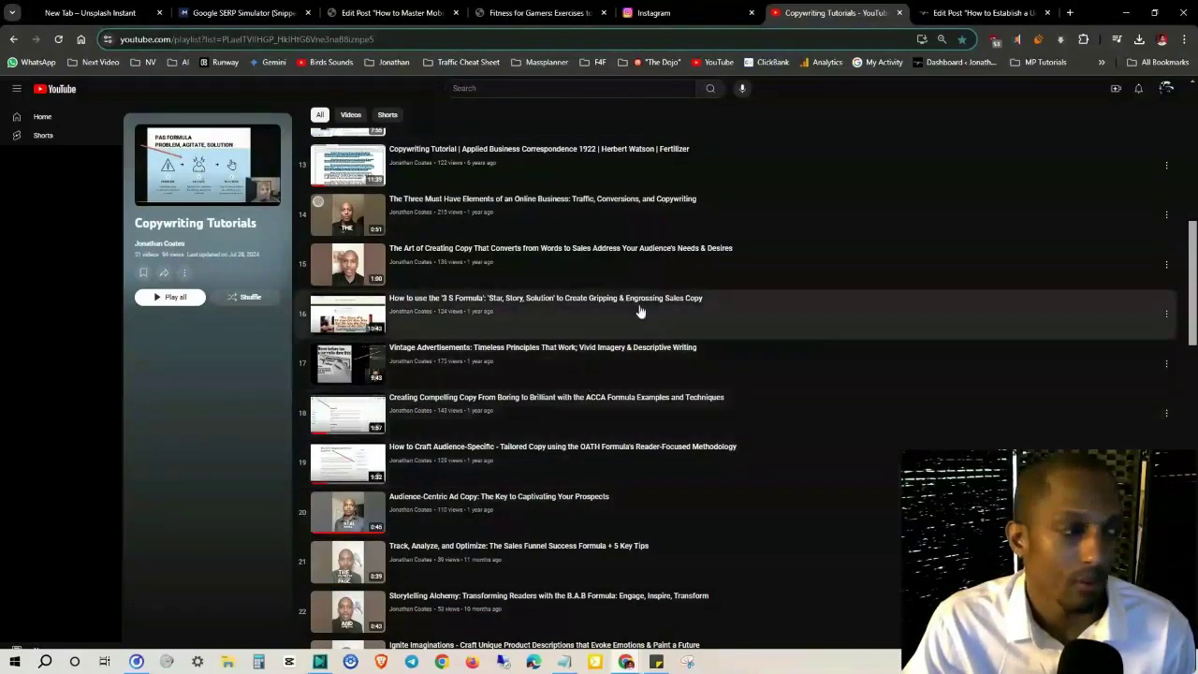
{"action": "scroll", "coordinate": [820, 284], "scroll_direction": "down", "scroll_amount": 3}
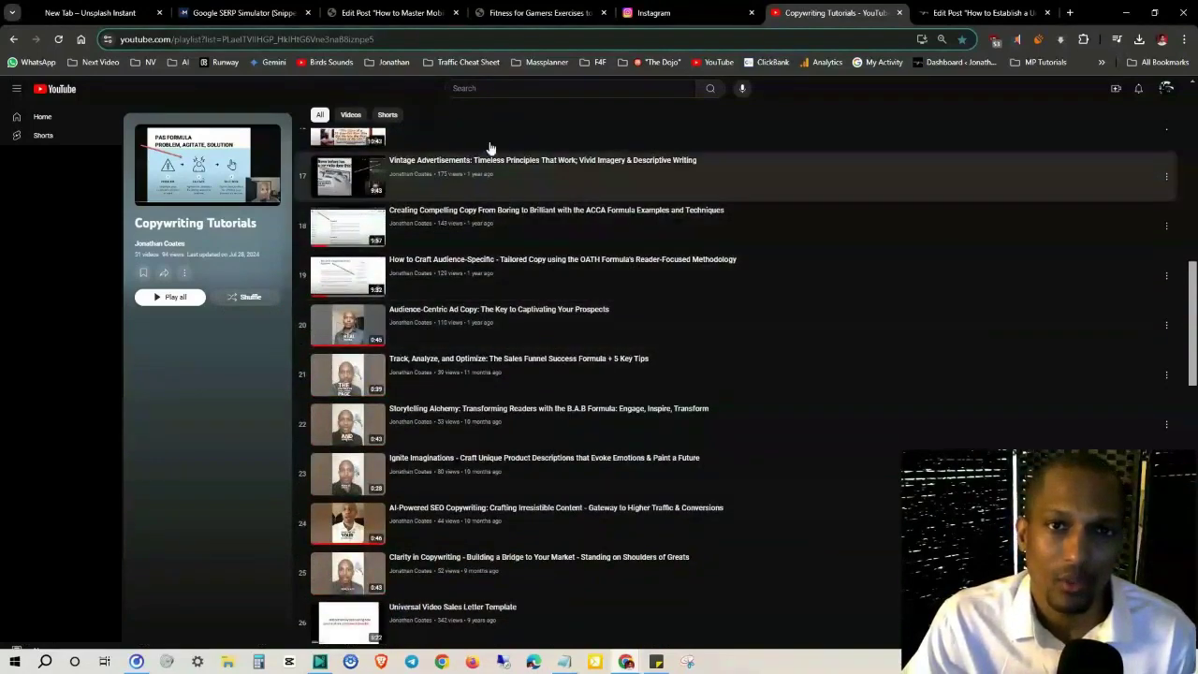
Return to the Google SERP Simulator and review the maximum description length and the meta description
{"action": "left_click", "coordinate": [539, 13]}
{"action": "left_click", "coordinate": [244, 12]}
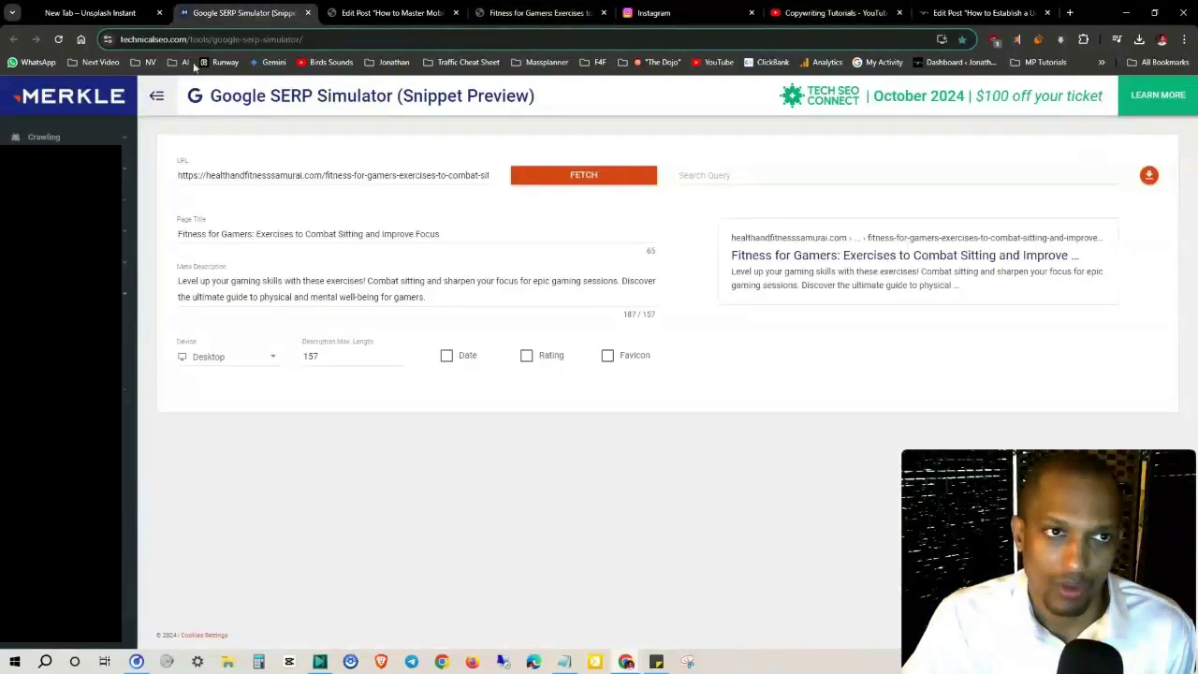
{"action": "left_click", "coordinate": [325, 356]}
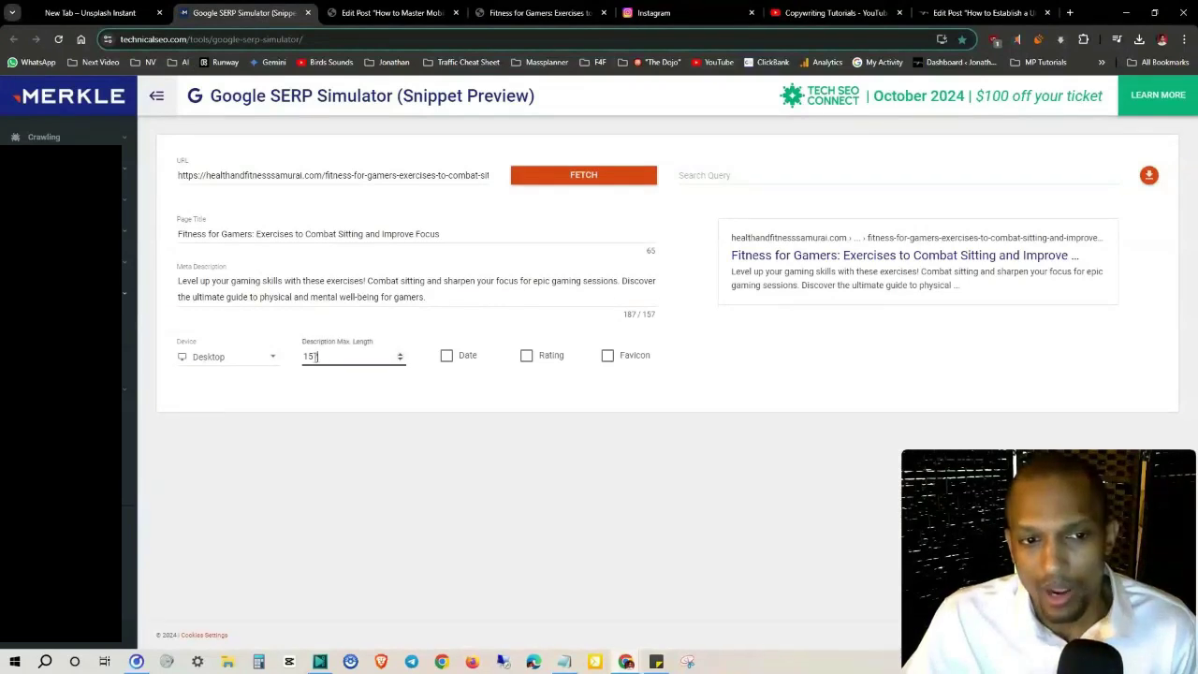
{"action": "double_click", "coordinate": [323, 356]}
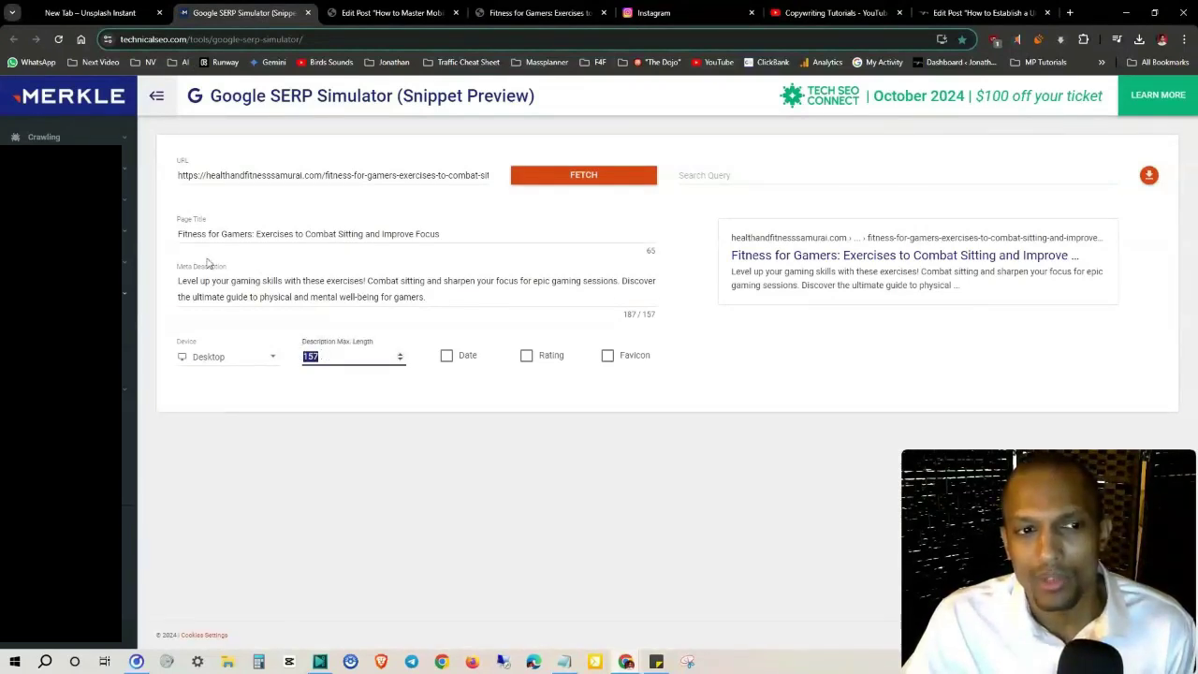
{"action": "left_click", "coordinate": [394, 291]}
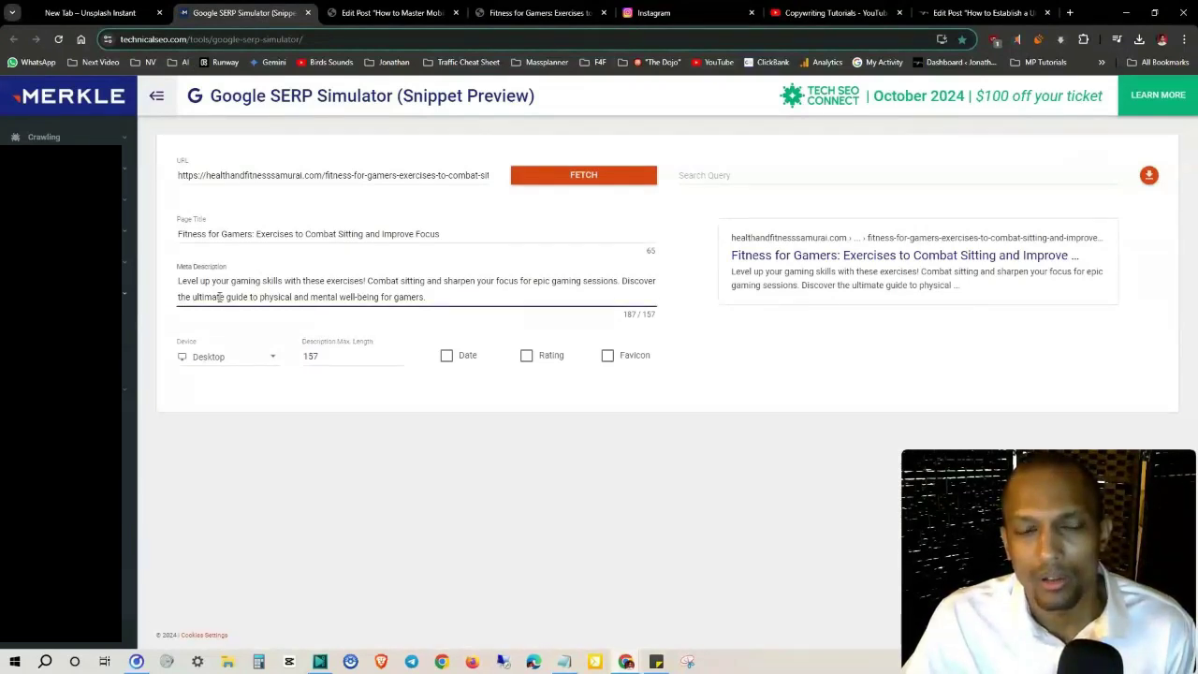
Switch the snippet preview's device to Mobile and review the meta description against it
{"action": "left_click", "coordinate": [258, 354]}
{"action": "left_click", "coordinate": [230, 329]}
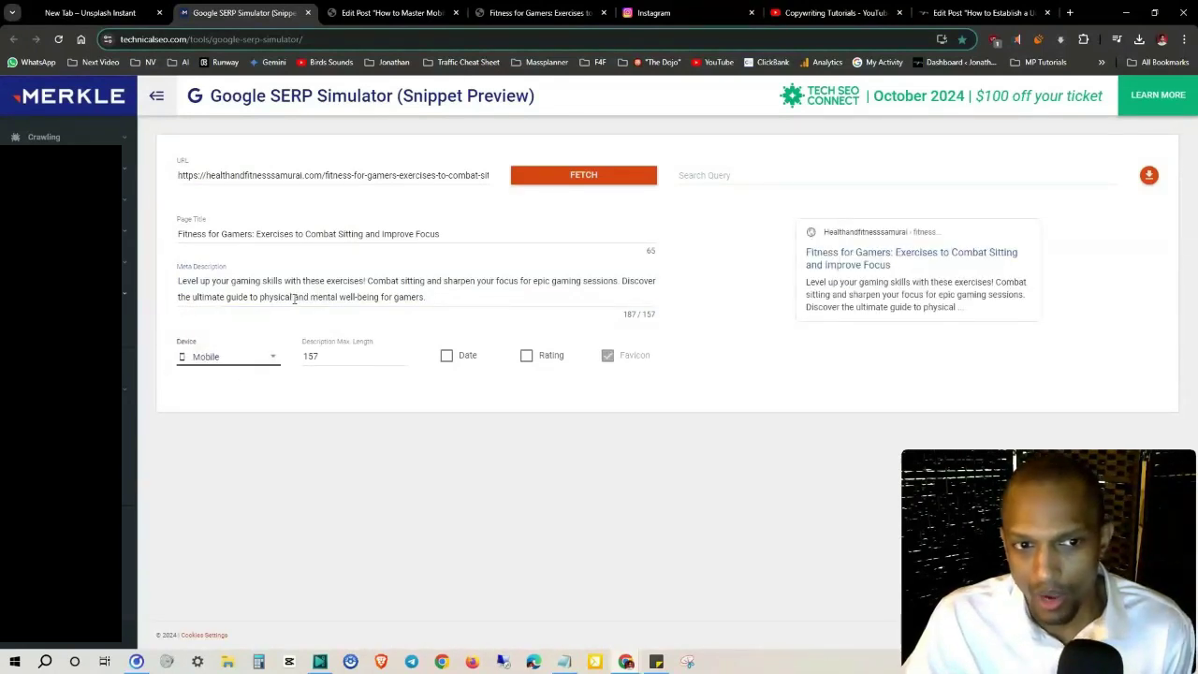
{"action": "left_click_drag", "start_coordinate": [294, 298], "coordinate": [627, 303]}
{"action": "left_click", "coordinate": [296, 298]}
{"action": "left_click", "coordinate": [627, 303]}
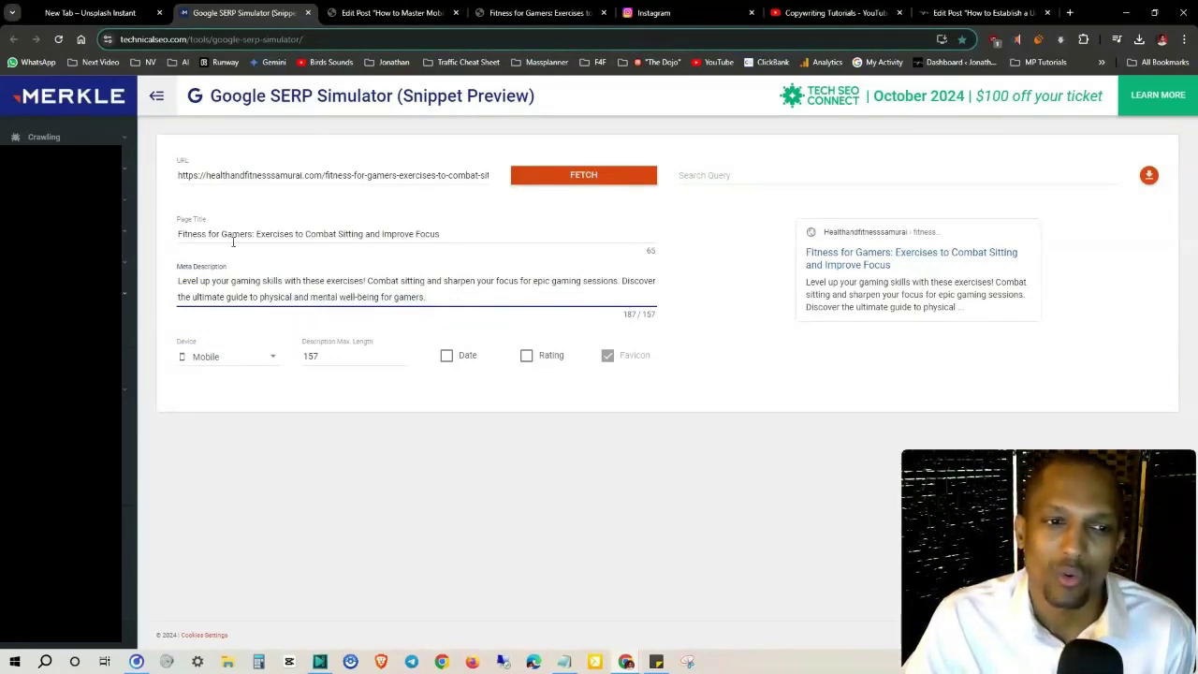
{"action": "left_click", "coordinate": [396, 499]}
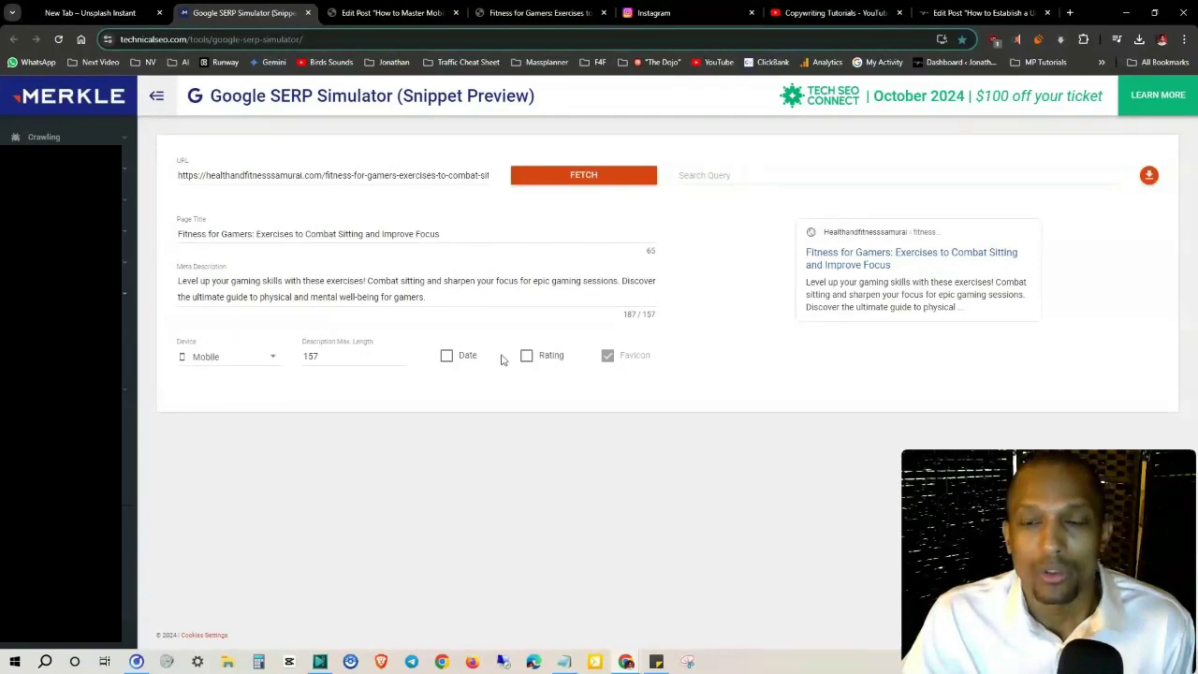
Examine the page title and the full URL of the Fitness for Gamers post in the simulator
{"action": "left_click_drag", "start_coordinate": [450, 232], "coordinate": [175, 216]}
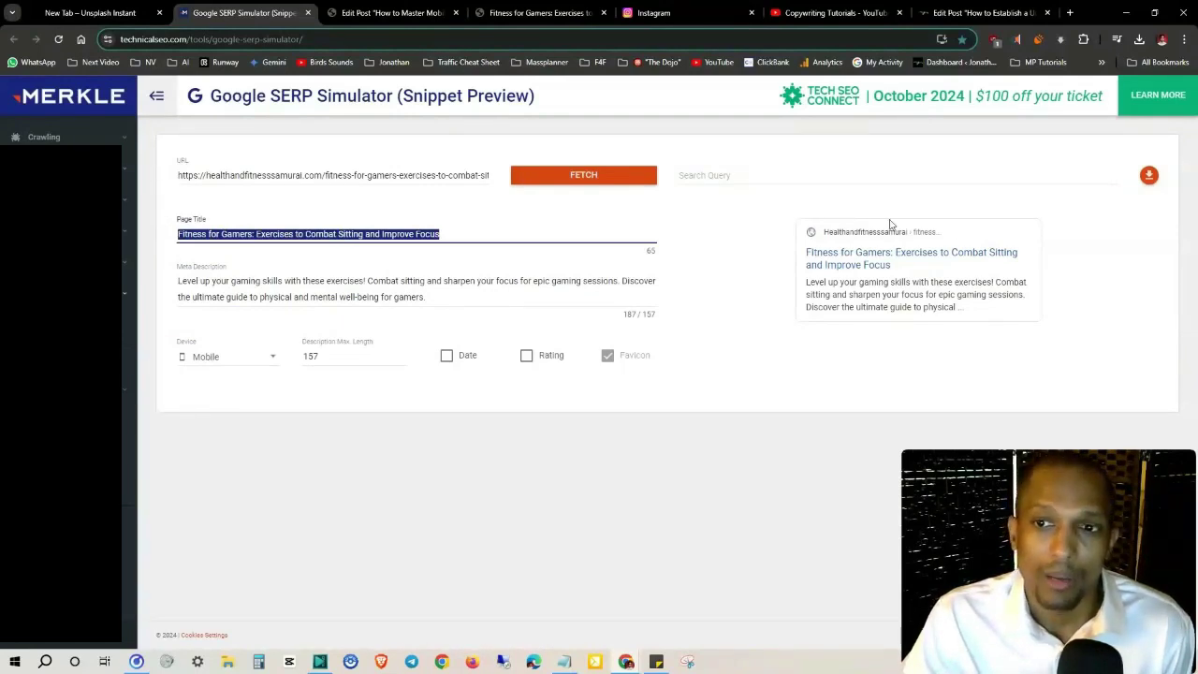
{"action": "left_click", "coordinate": [319, 234]}
{"action": "triple_click", "coordinate": [327, 171]}
{"action": "left_click", "coordinate": [418, 176]}
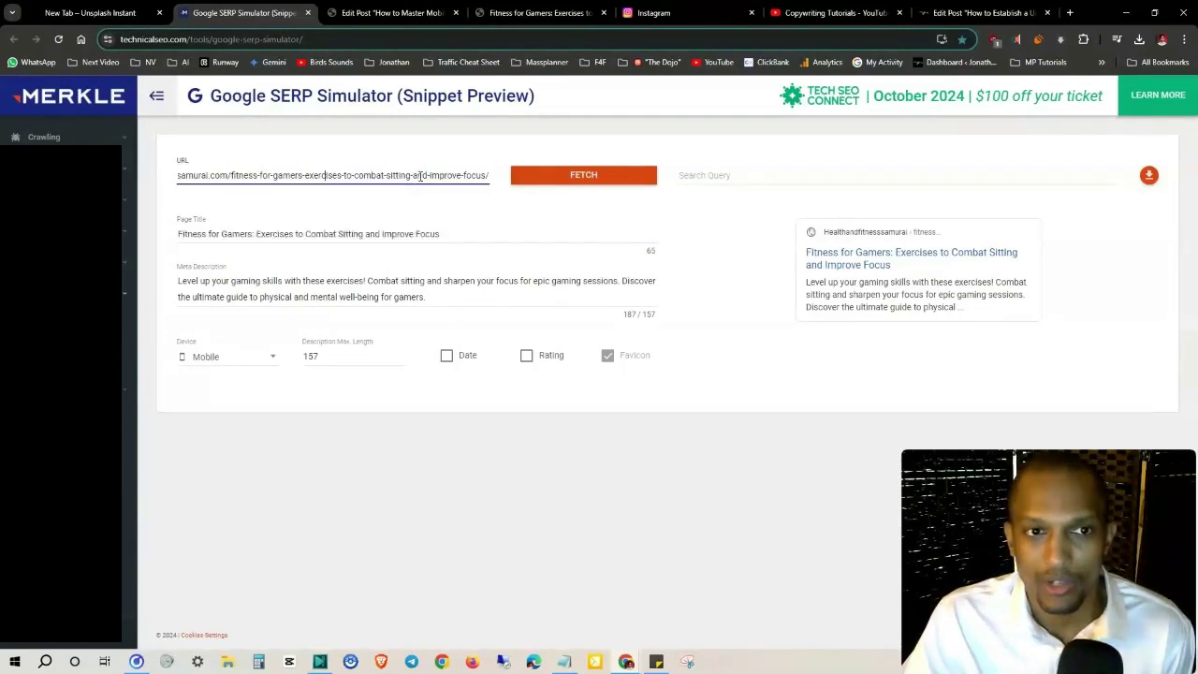
{"action": "left_click_drag", "start_coordinate": [417, 176], "coordinate": [178, 176]}
{"action": "left_click", "coordinate": [334, 175]}
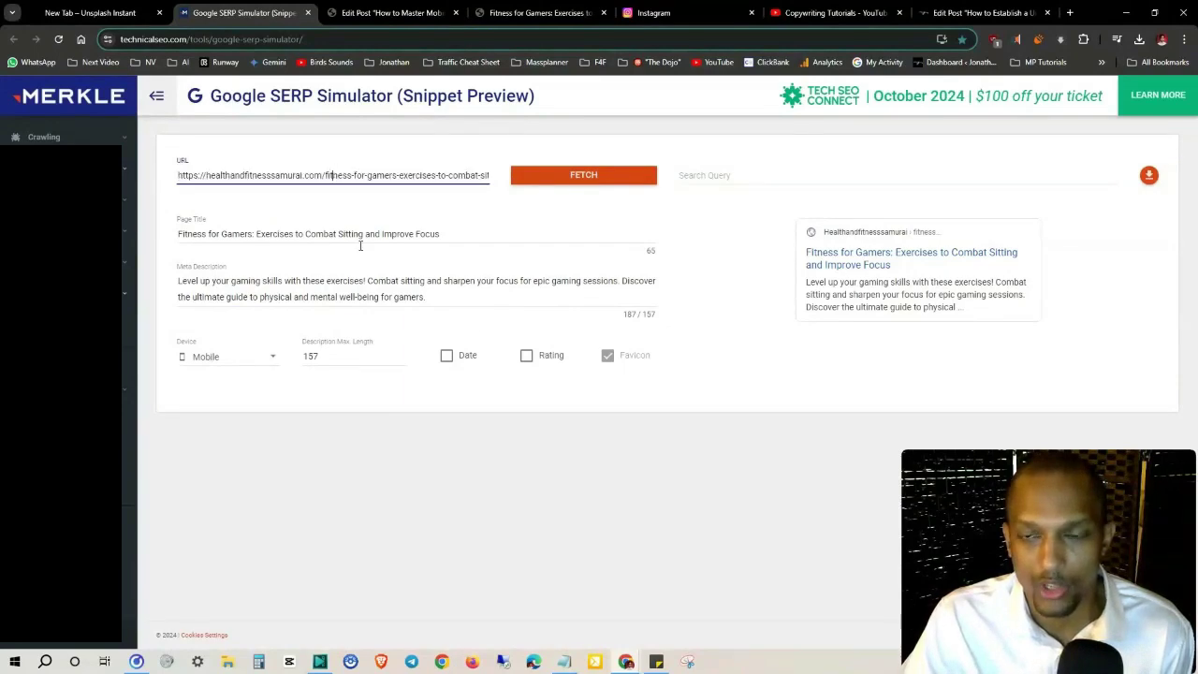
Switch to YouTube, go back to the channel's playlists and open the full SEO Strategies playlist
{"action": "left_click", "coordinate": [515, 14]}
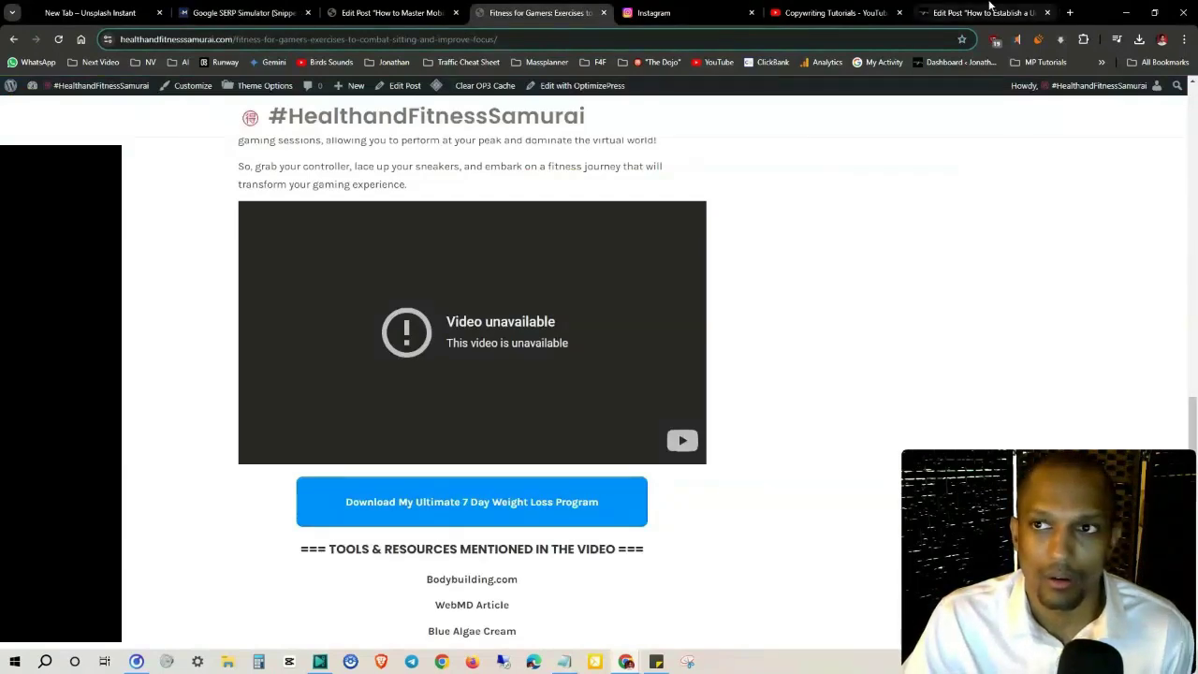
{"action": "left_click", "coordinate": [985, 12]}
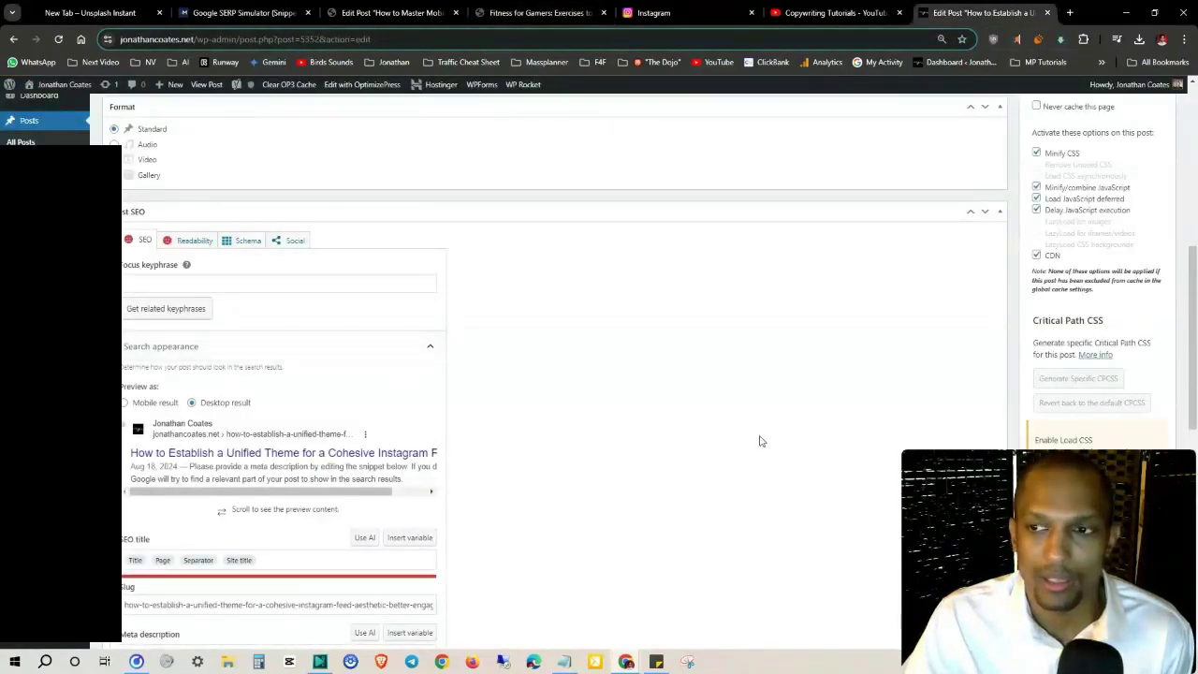
{"action": "key", "text": "ctrl+shift+Tab"}
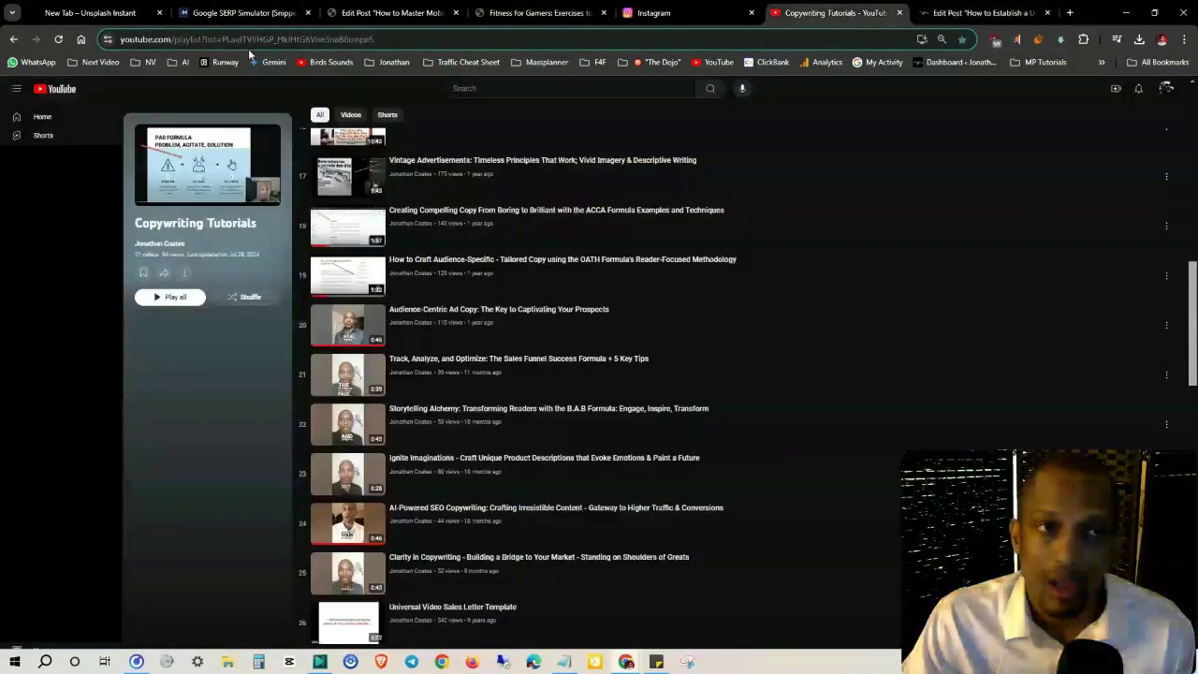
{"action": "left_click", "coordinate": [14, 39]}
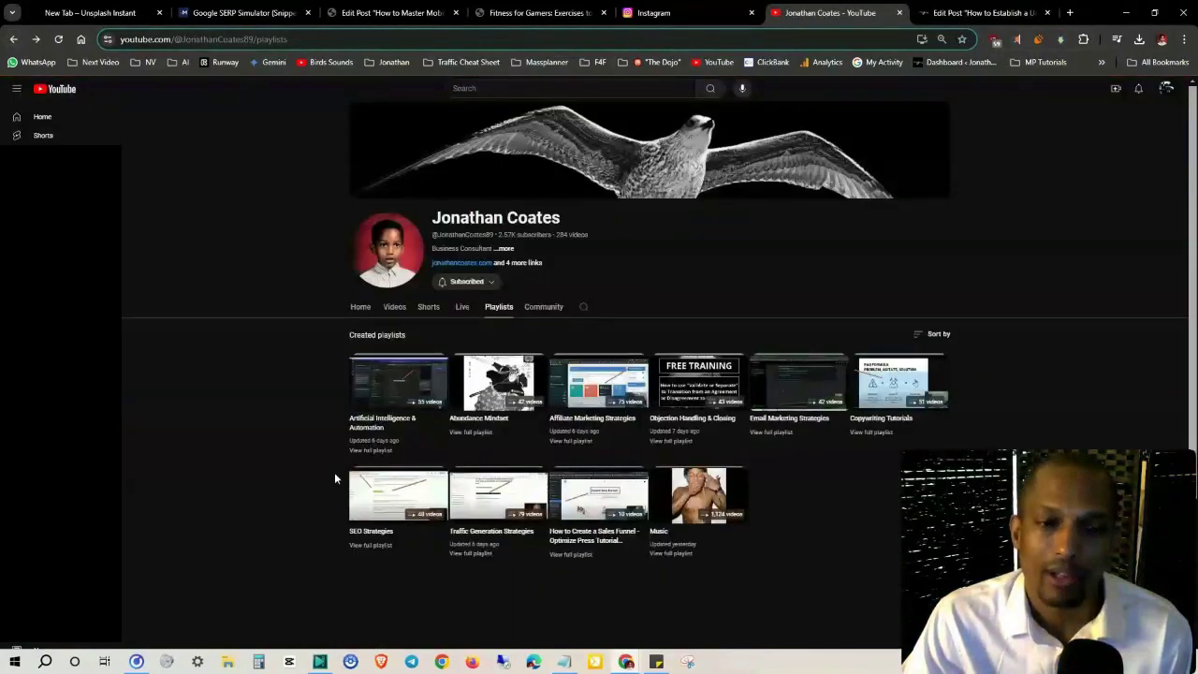
{"action": "left_click", "coordinate": [371, 553]}
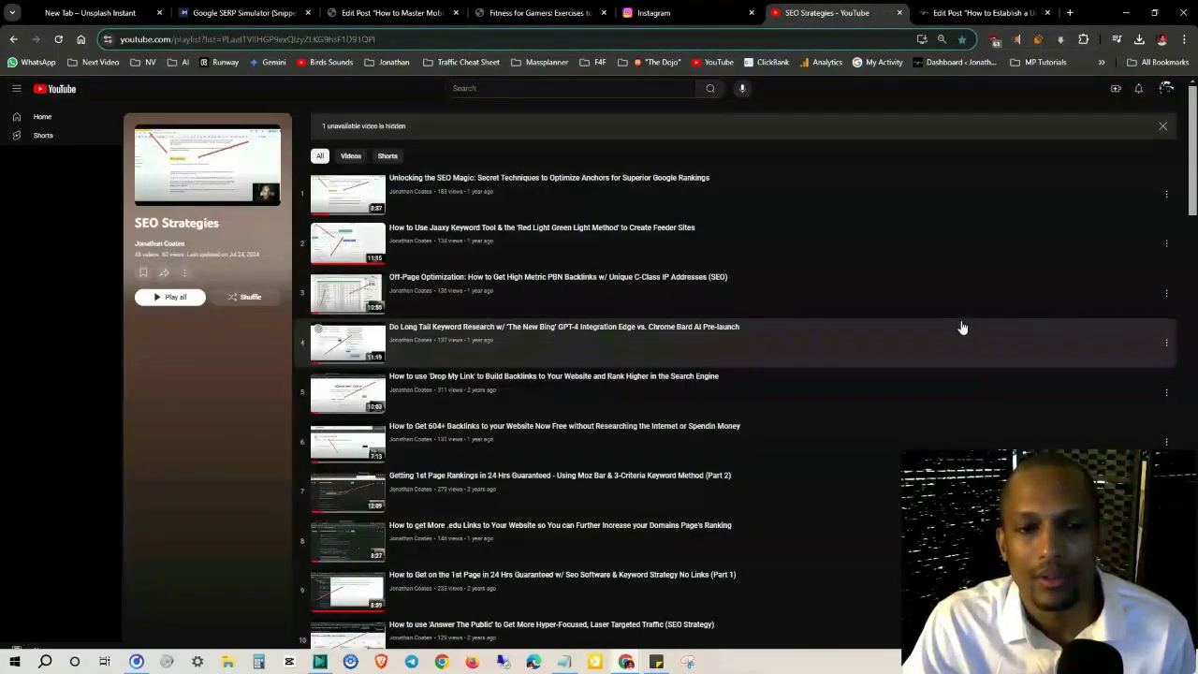
Browse the video titles in the SEO Strategies playlist
{"action": "scroll", "coordinate": [922, 332], "scroll_direction": "down", "scroll_amount": 3}
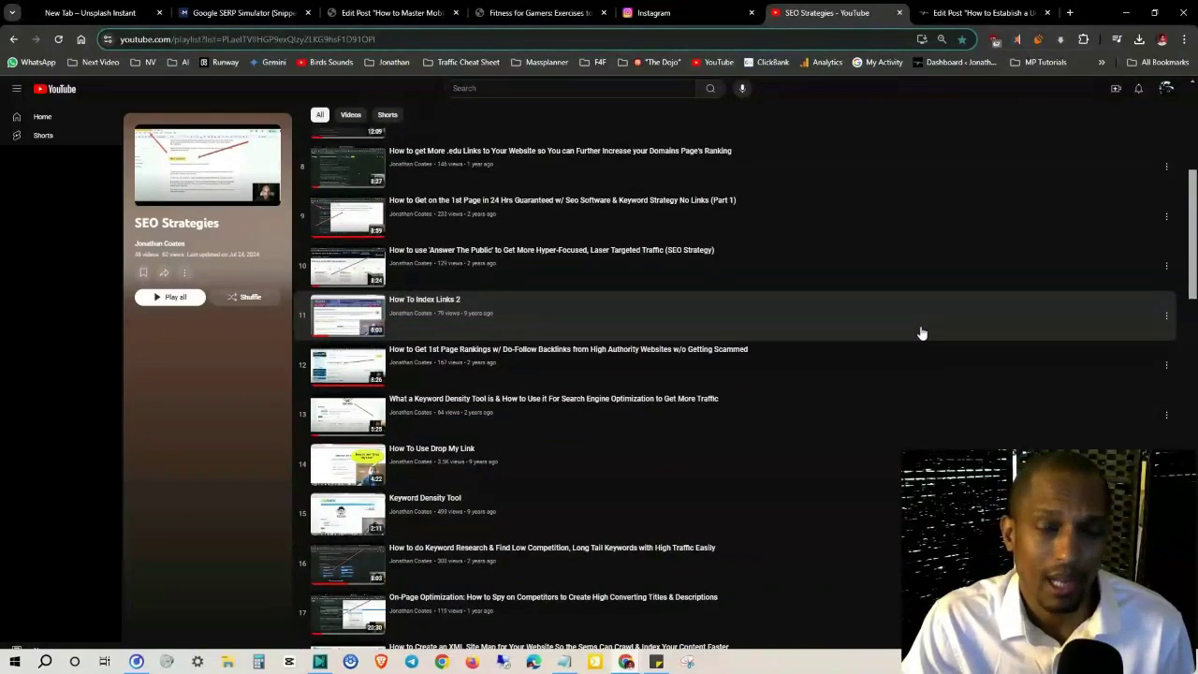
{"action": "scroll", "coordinate": [824, 323], "scroll_direction": "down", "scroll_amount": 2}
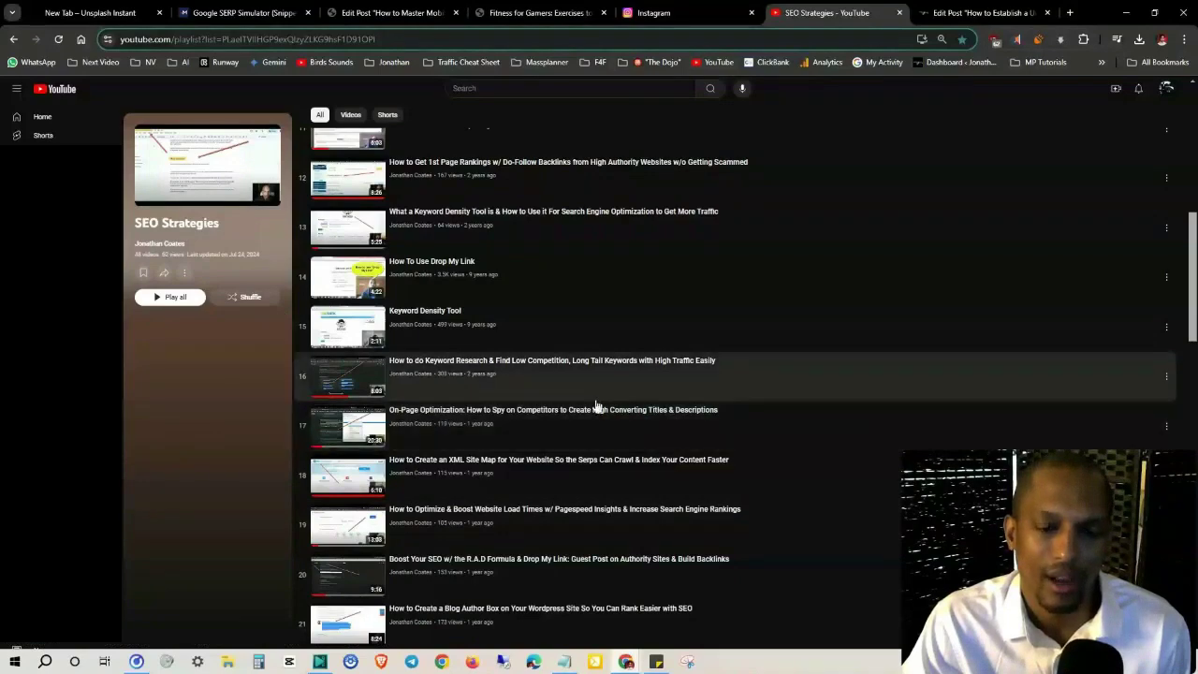
{"action": "scroll", "coordinate": [850, 443], "scroll_direction": "down", "scroll_amount": 1}
{"action": "scroll", "coordinate": [850, 444], "scroll_direction": "down", "scroll_amount": 4}
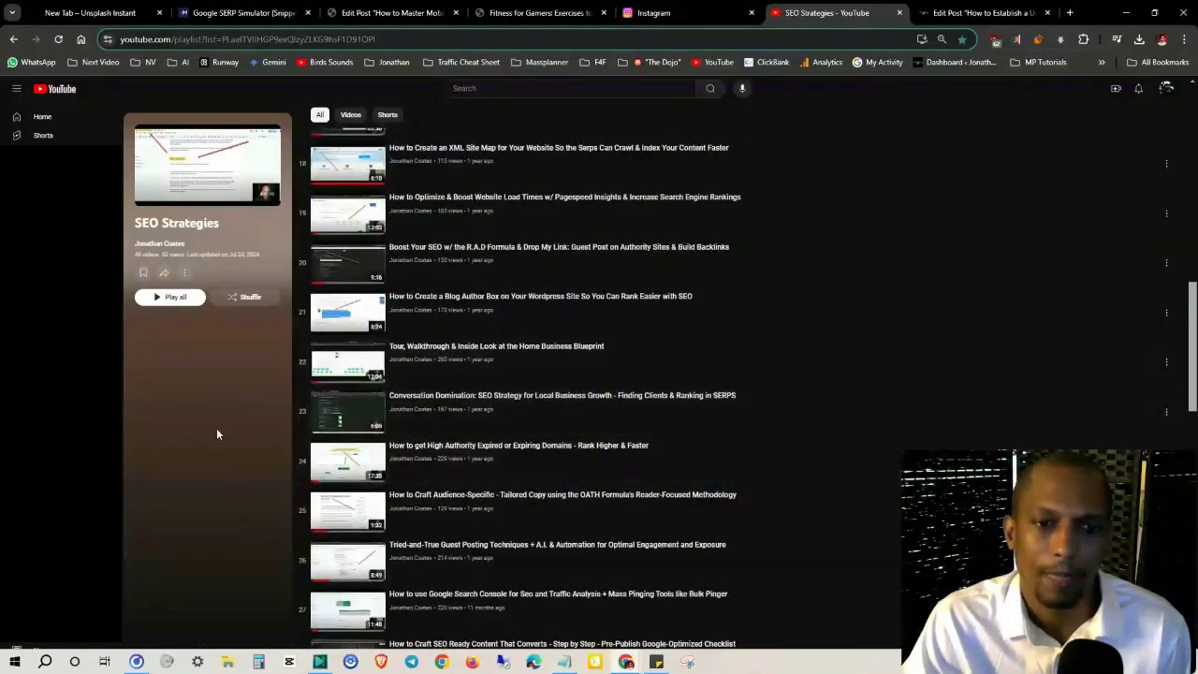
{"action": "scroll", "coordinate": [199, 511], "scroll_direction": "up", "scroll_amount": 3}
{"action": "scroll", "coordinate": [200, 511], "scroll_direction": "up", "scroll_amount": 6}
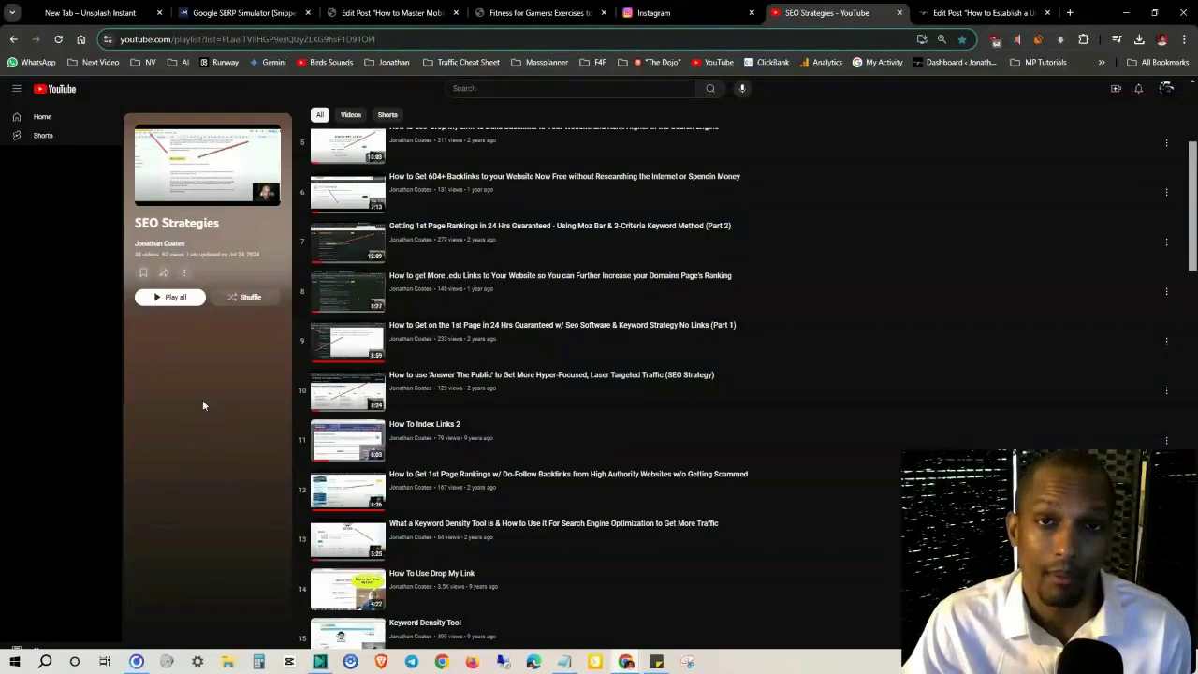
Compare the SERP Simulator's snippet preview with the Yoast search appearance settings of the Instagram feed post
{"action": "left_click", "coordinate": [261, 9]}
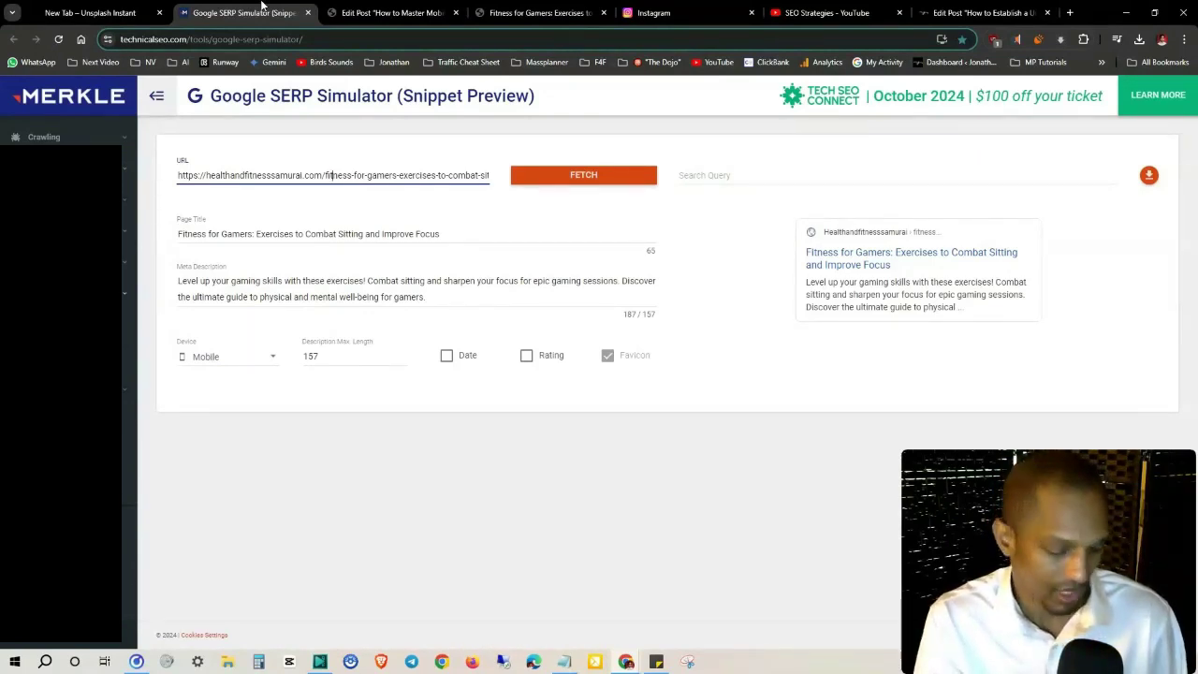
{"action": "left_click", "coordinate": [326, 175]}
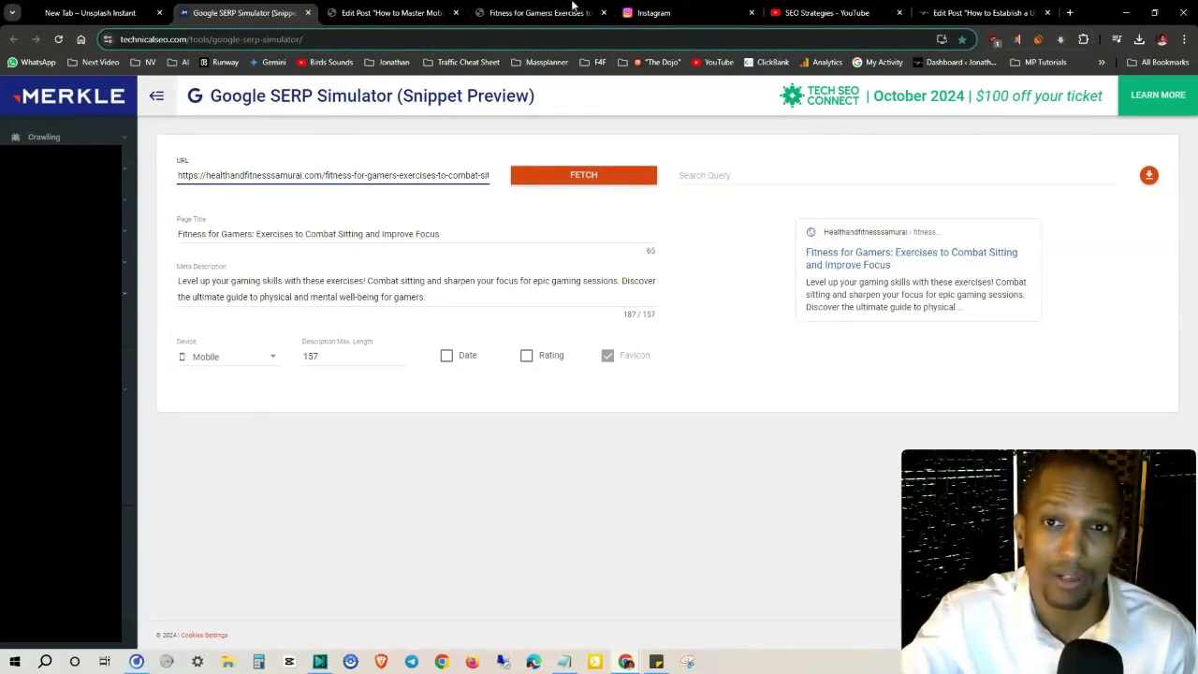
{"action": "left_click", "coordinate": [979, 11]}
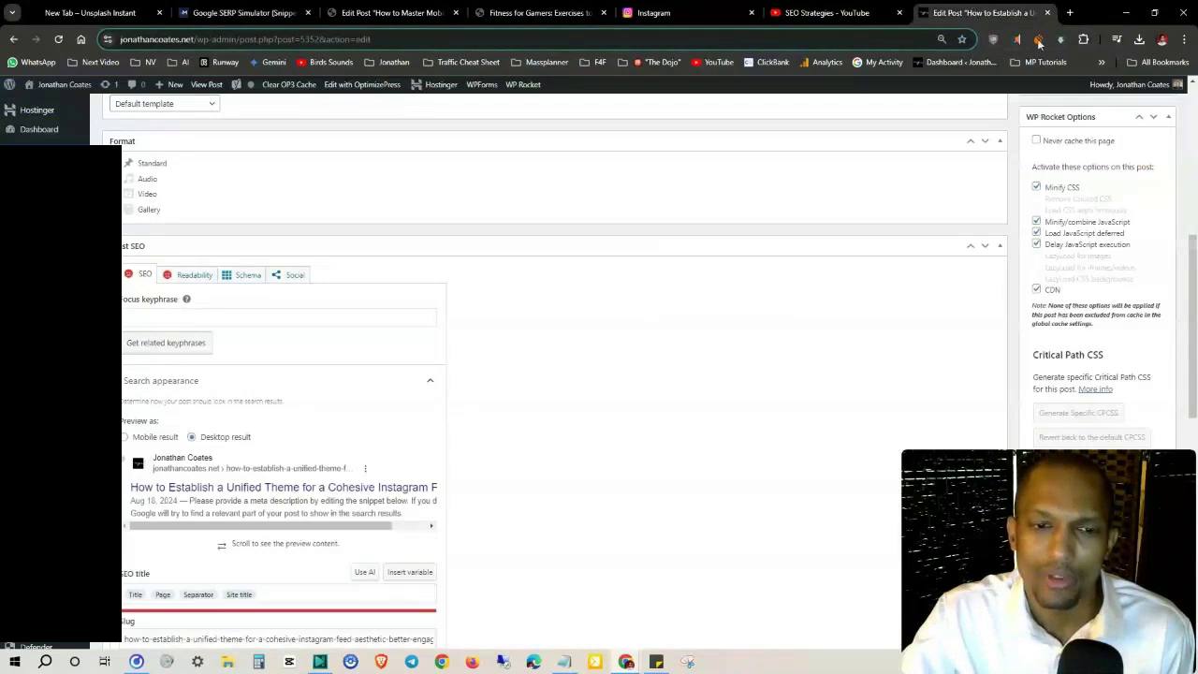
{"action": "scroll", "coordinate": [653, 347], "scroll_direction": "down", "scroll_amount": 3}
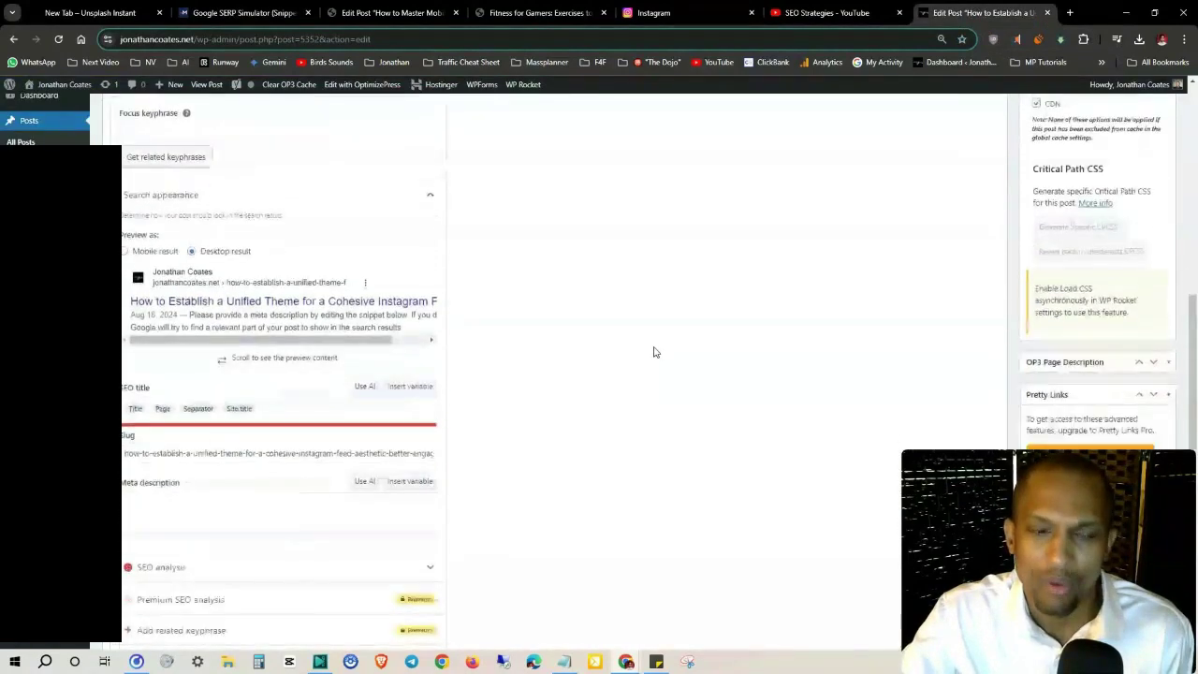
{"action": "left_click", "coordinate": [244, 12]}
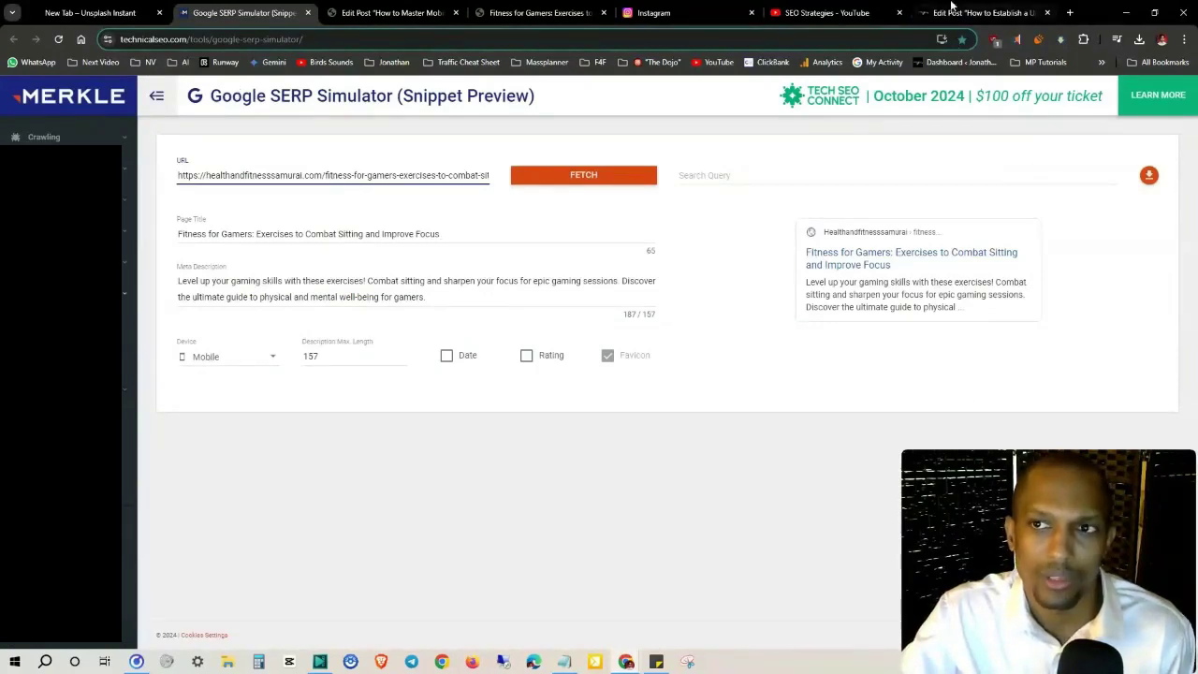
Review the Instagram feed post's Yoast SEO sections, category list and title in the WordPress editor
{"action": "left_click", "coordinate": [979, 13]}
{"action": "scroll", "coordinate": [228, 400], "scroll_direction": "down", "scroll_amount": 6}
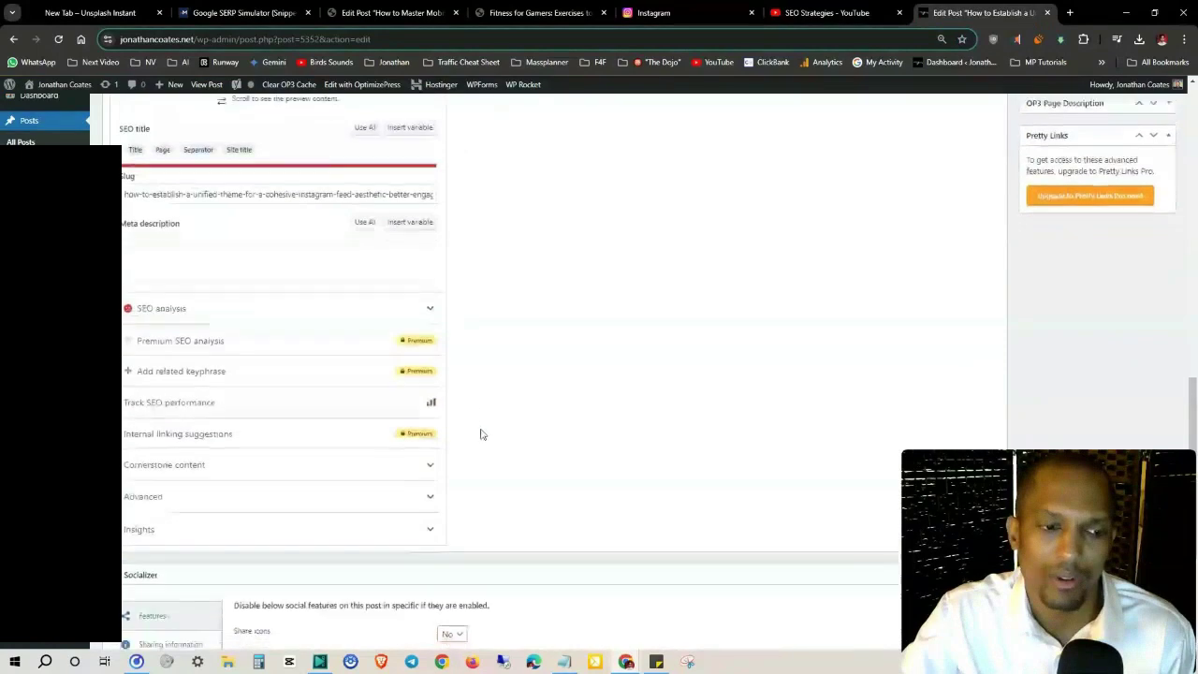
{"action": "scroll", "coordinate": [508, 447], "scroll_direction": "up", "scroll_amount": 4}
{"action": "scroll", "coordinate": [509, 448], "scroll_direction": "up", "scroll_amount": 5}
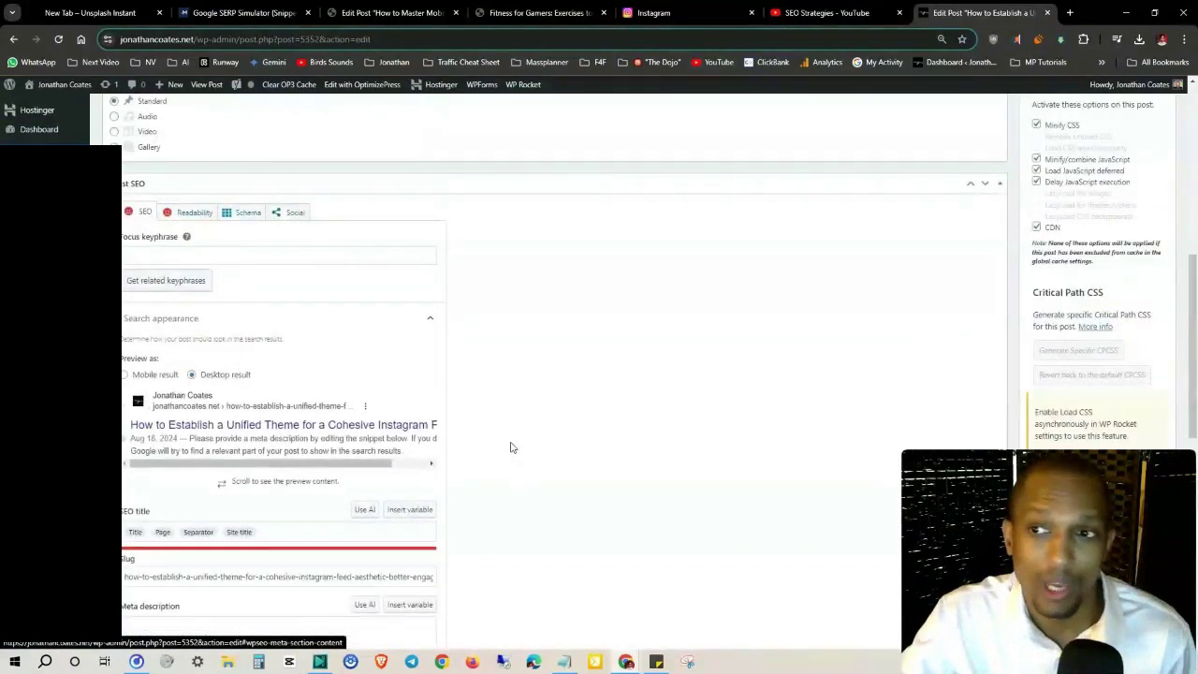
{"action": "scroll", "coordinate": [509, 457], "scroll_direction": "up", "scroll_amount": 2}
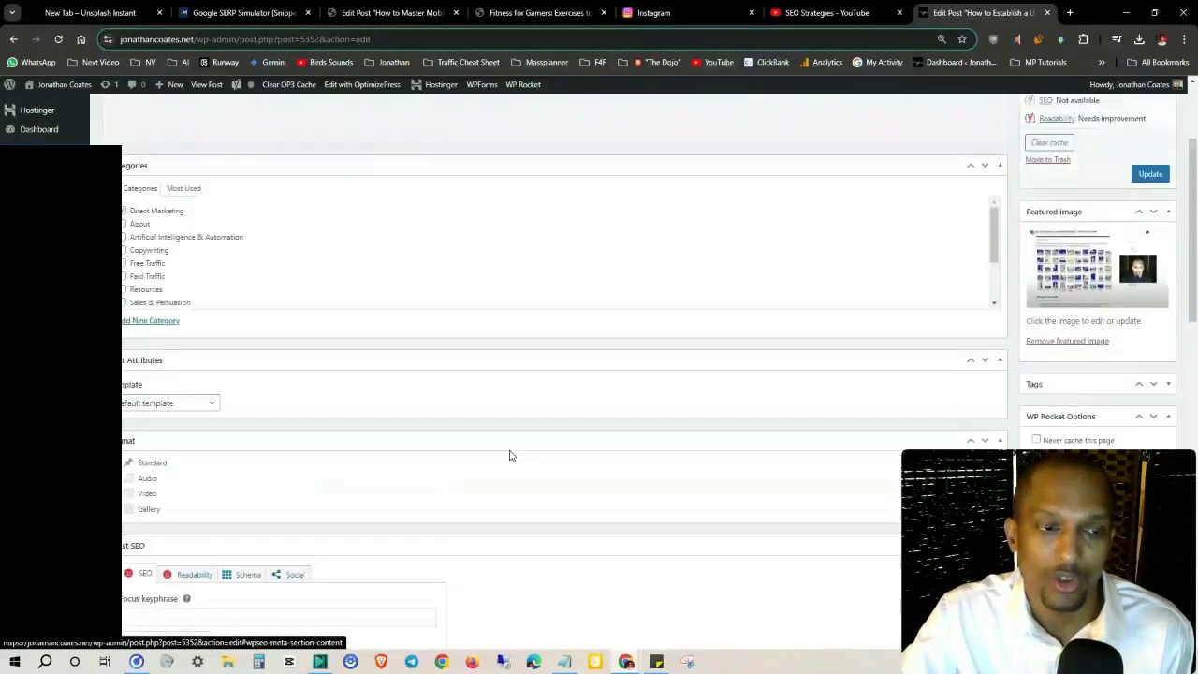
{"action": "scroll", "coordinate": [182, 401], "scroll_direction": "down", "scroll_amount": 1}
{"action": "scroll", "coordinate": [223, 279], "scroll_direction": "up", "scroll_amount": 1}
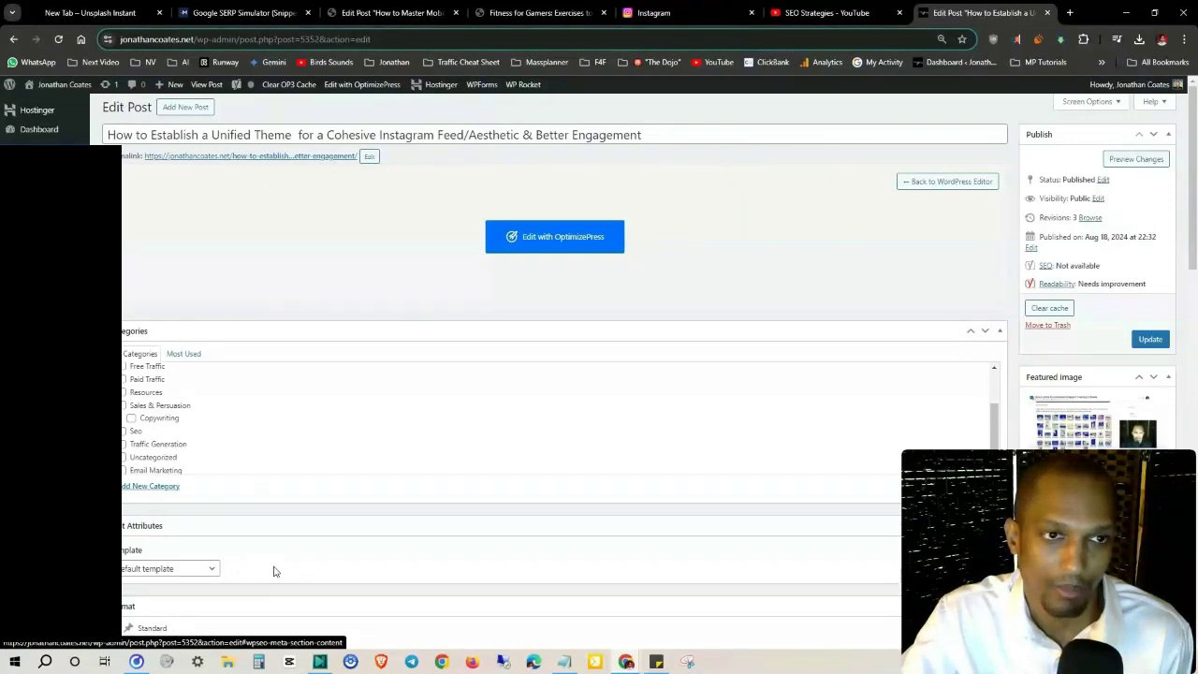
{"action": "left_click_drag", "start_coordinate": [213, 136], "coordinate": [696, 135]}
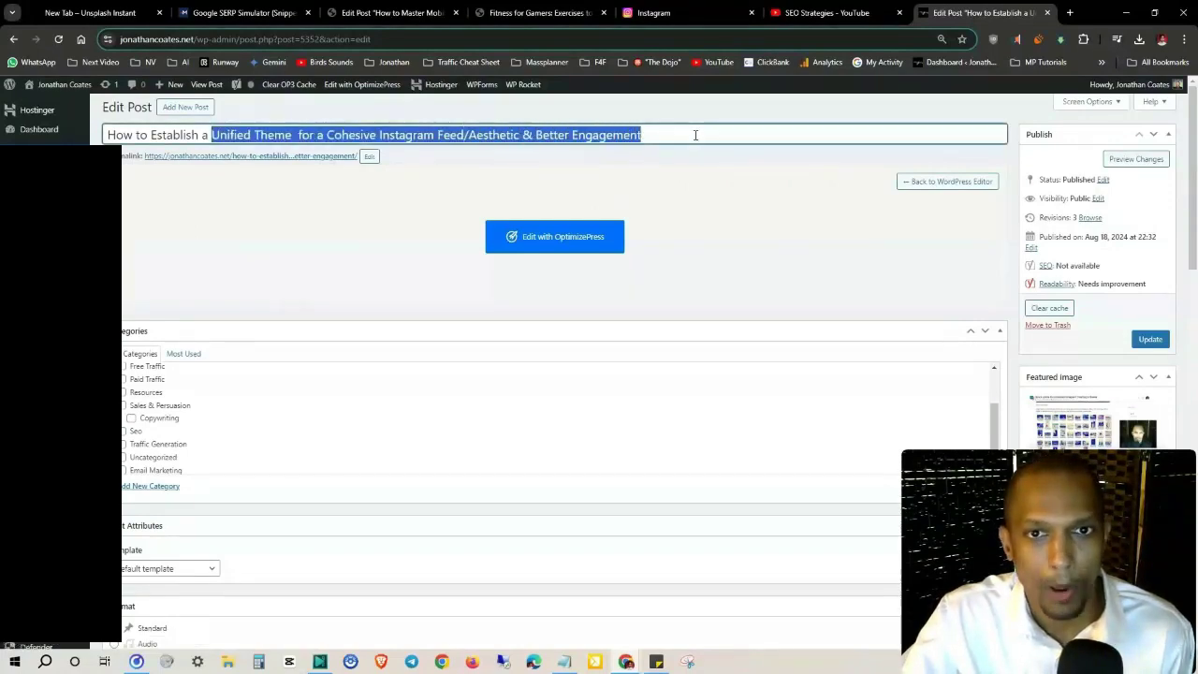
{"action": "left_click", "coordinate": [696, 135]}
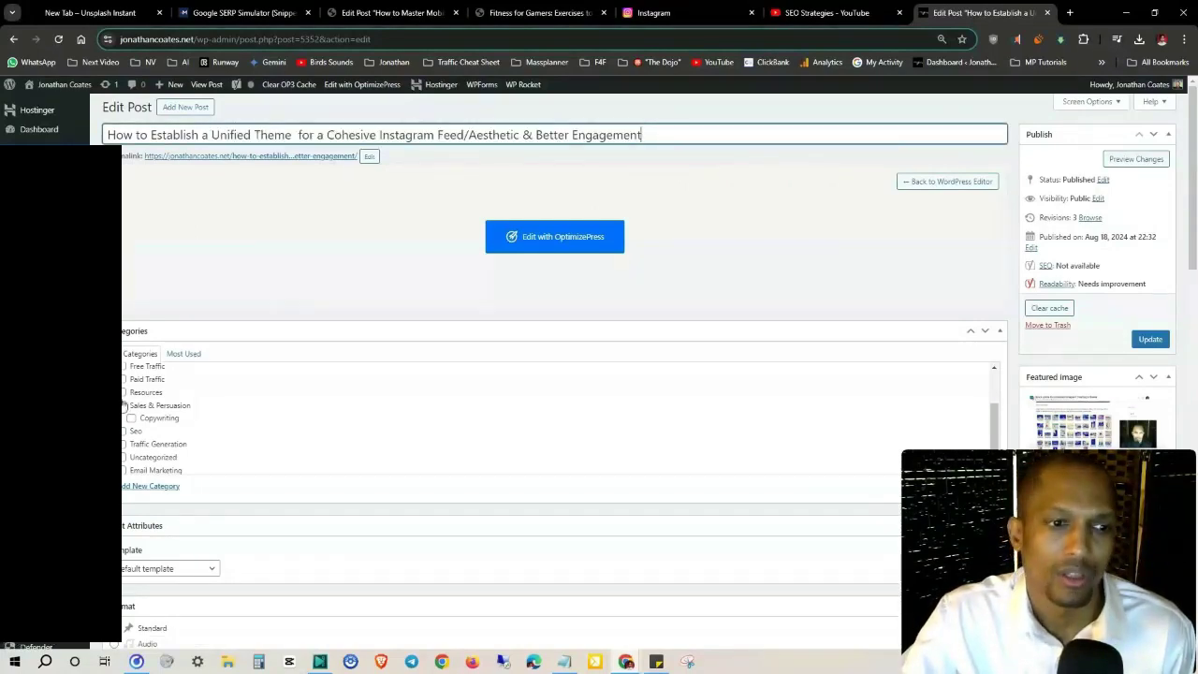
Assign the post to the Free Traffic and Traffic Generation categories and return to its Yoast SEO section
{"action": "left_click", "coordinate": [125, 368]}
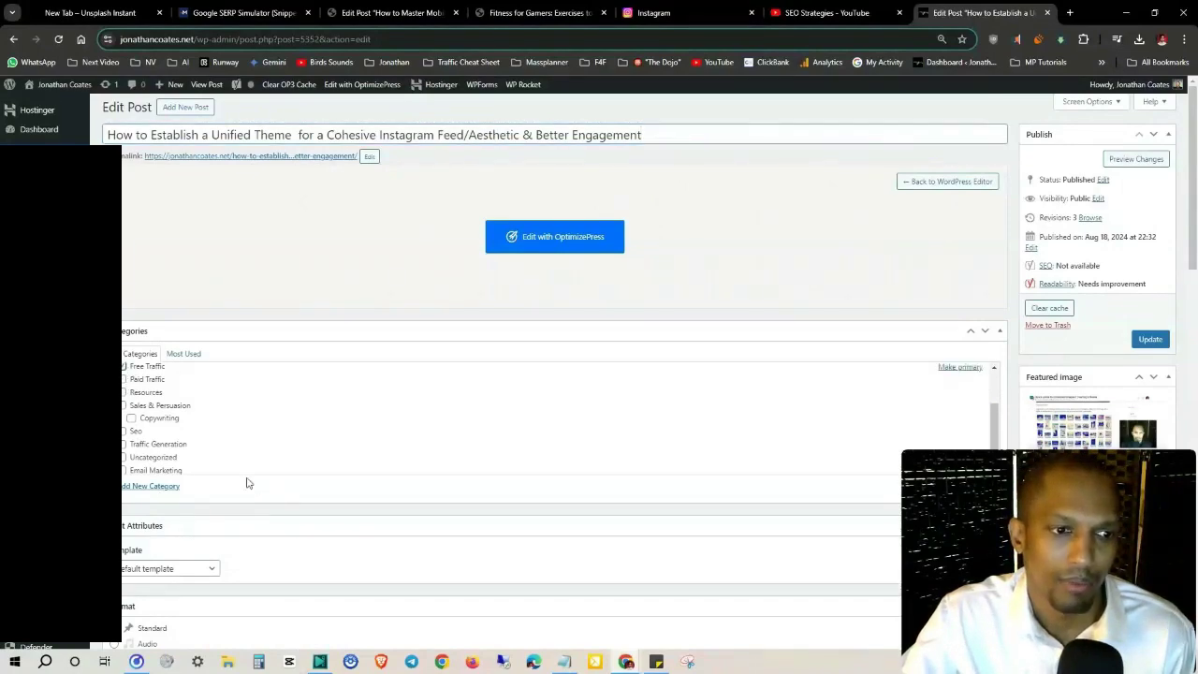
{"action": "scroll", "coordinate": [135, 452], "scroll_direction": "down", "scroll_amount": 1}
{"action": "left_click", "coordinate": [124, 435]}
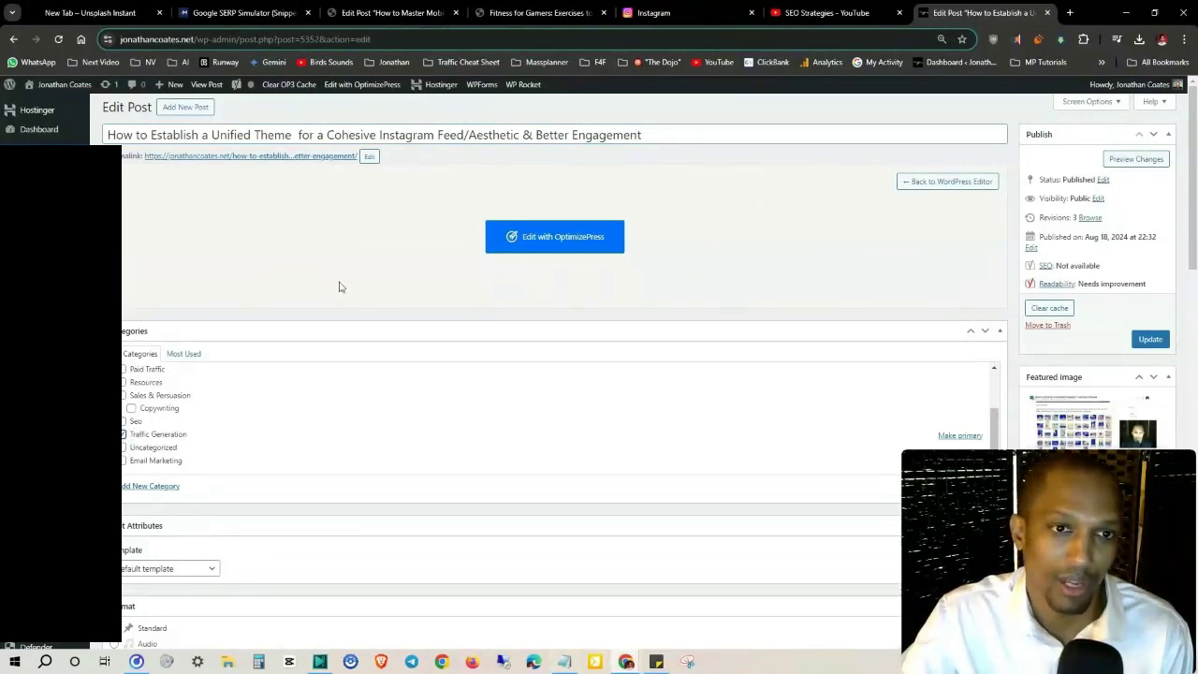
{"action": "scroll", "coordinate": [295, 365], "scroll_direction": "down", "scroll_amount": 5}
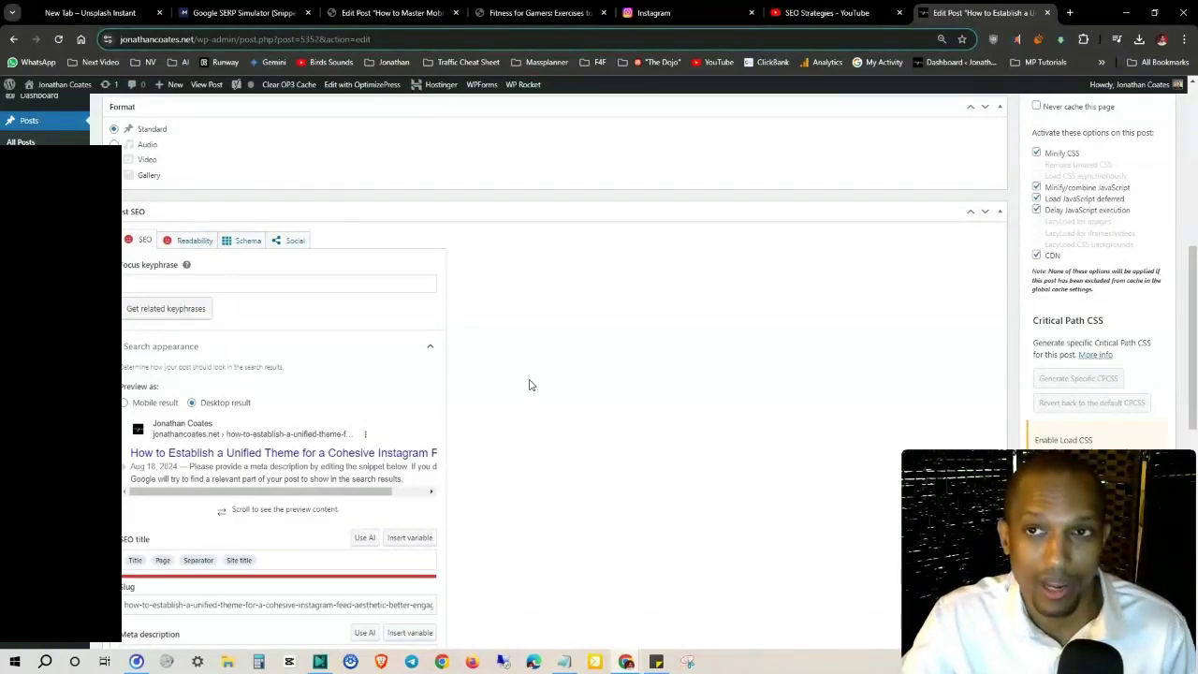
Switch to YouTube and view the channel's home page, community posts and playlists overview
{"action": "left_click", "coordinate": [816, 12]}
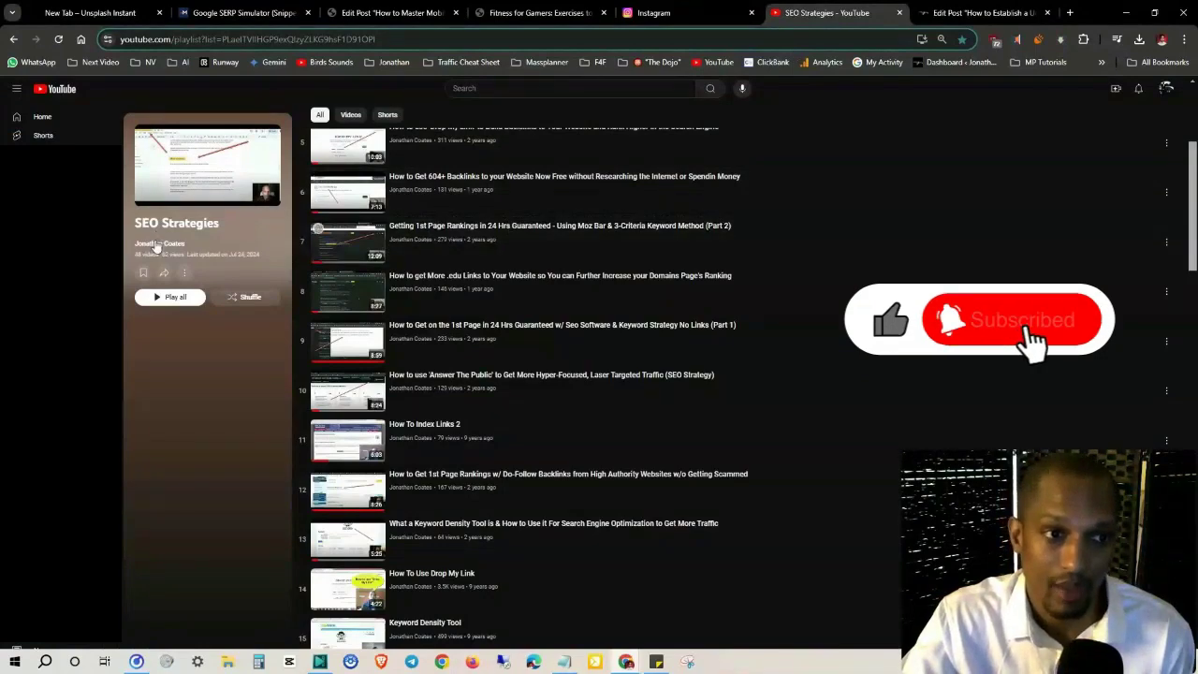
{"action": "left_click", "coordinate": [157, 244]}
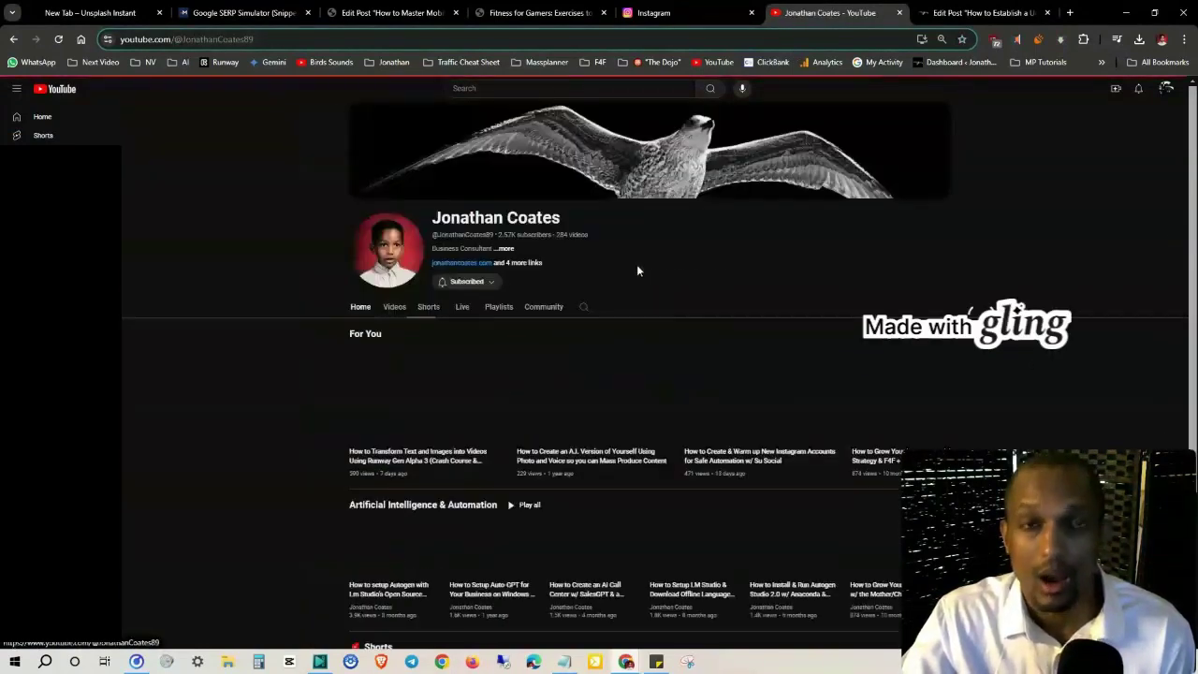
{"action": "left_click", "coordinate": [544, 308]}
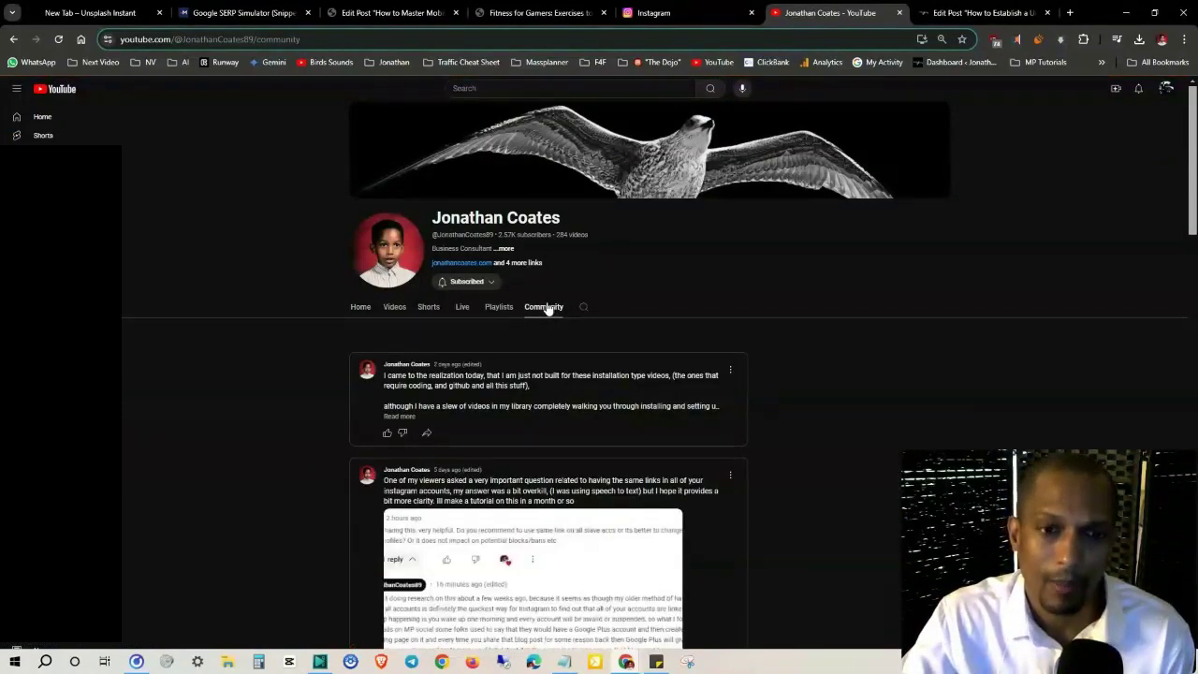
{"action": "left_click", "coordinate": [497, 314]}
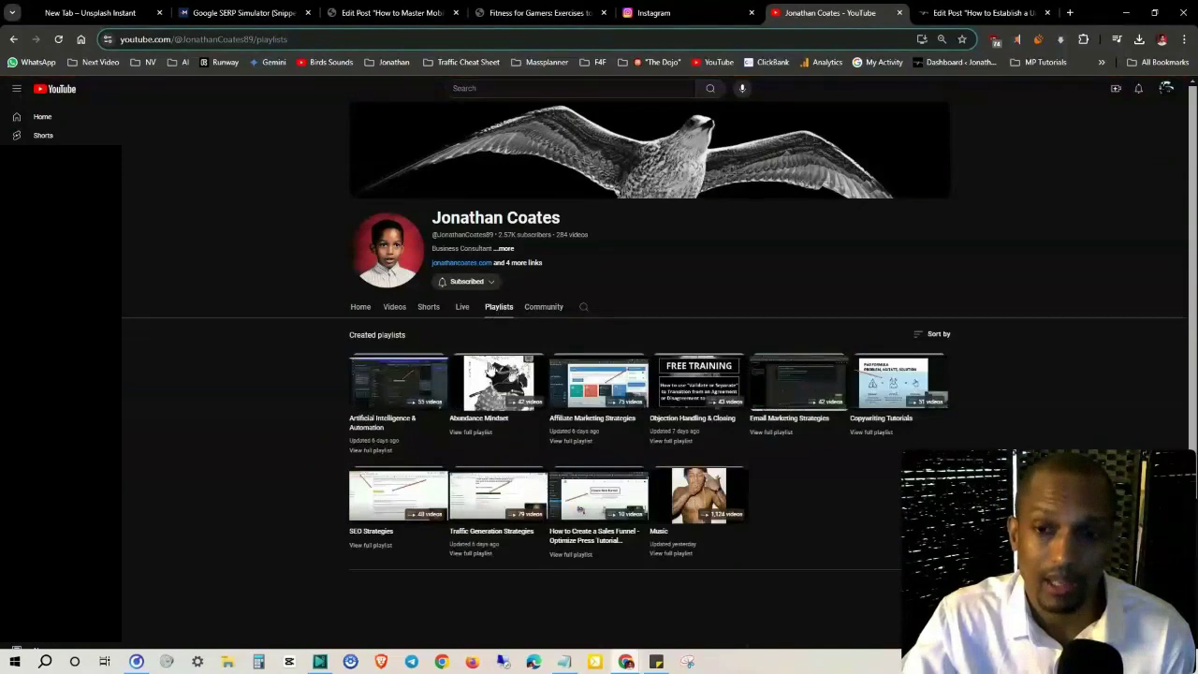